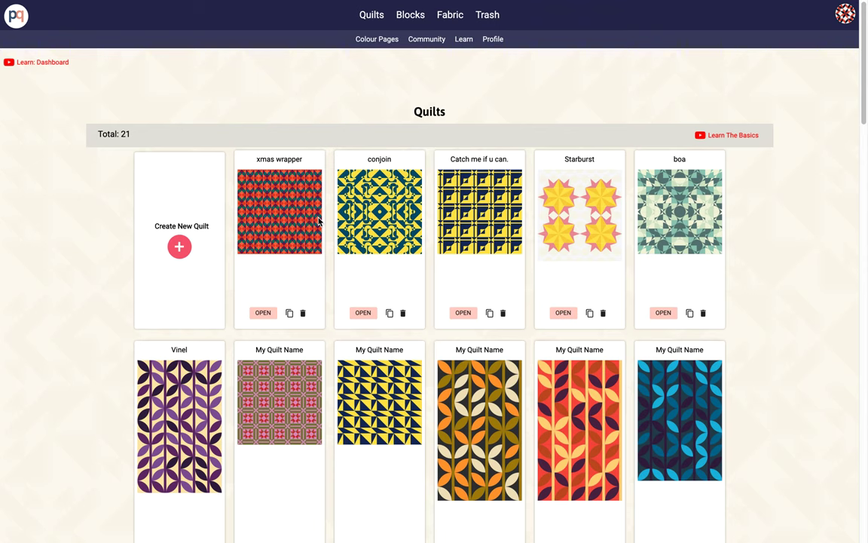
# Step: Start a new quilt from Create New Quilt on the Quilts dashboard
pyautogui.click(178, 248)
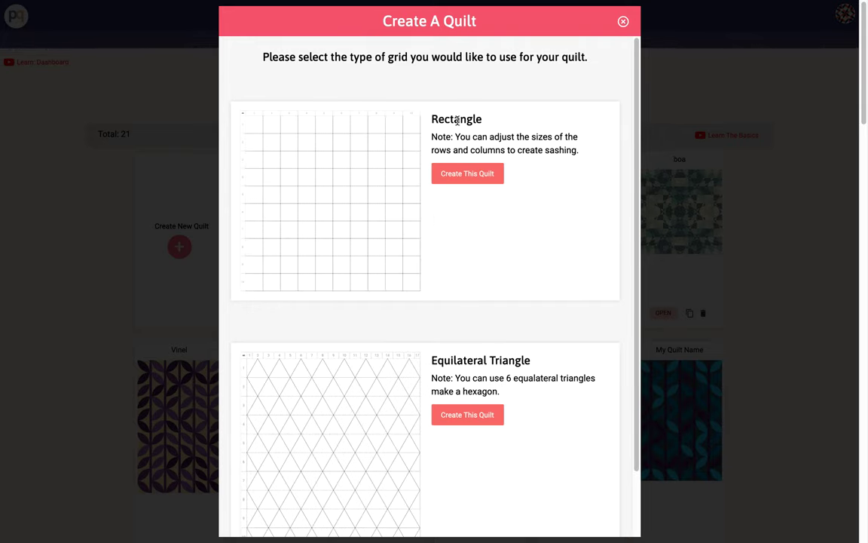
# Step: Create an Equilateral Triangle grid quilt, 42.5" x 43.4", and open its design editor
pyautogui.doubleClick(457, 121)
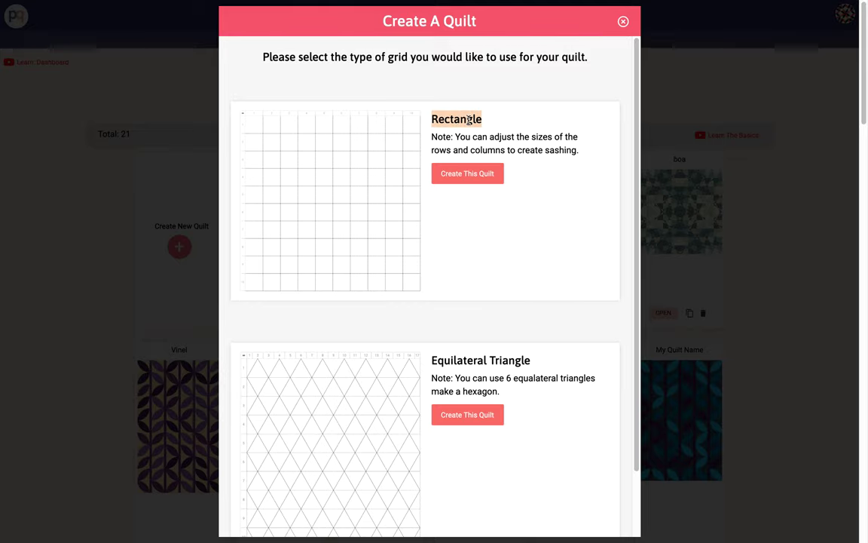
pyautogui.scroll(-1, 448, 336)
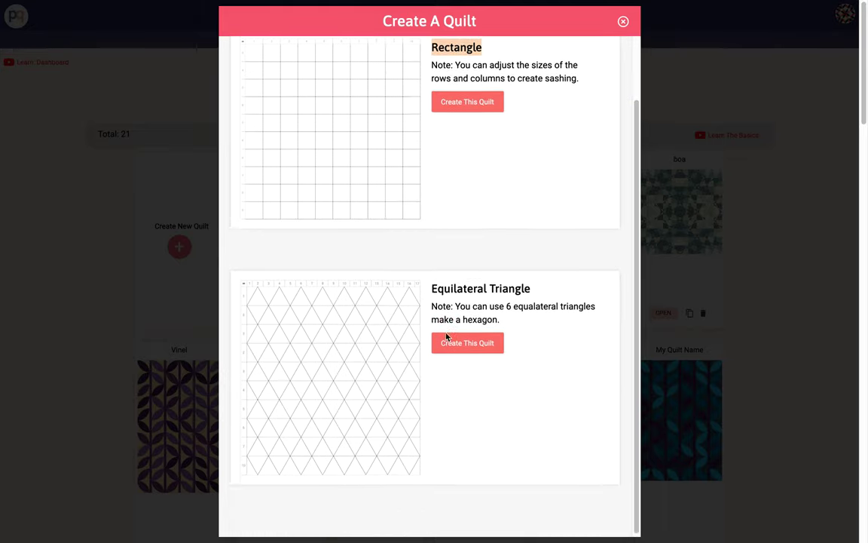
pyautogui.click(472, 343)
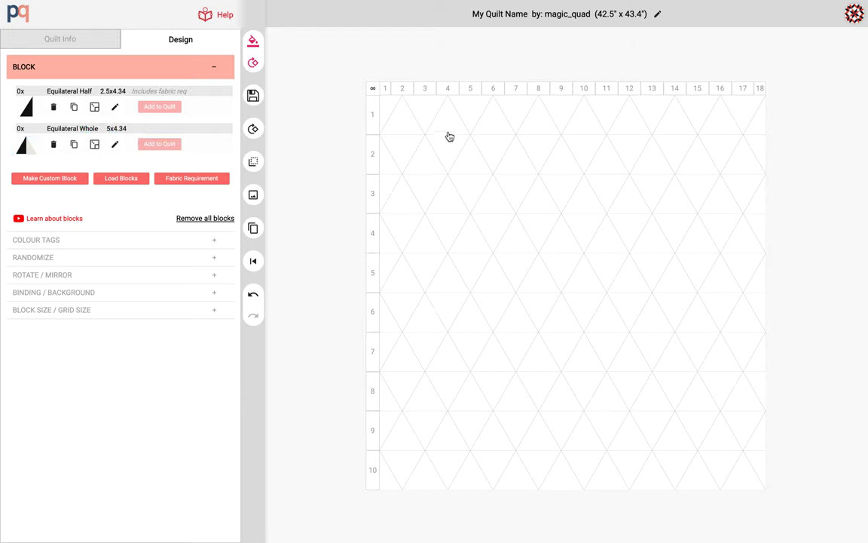
pyautogui.click(497, 204)
pyautogui.click(517, 192)
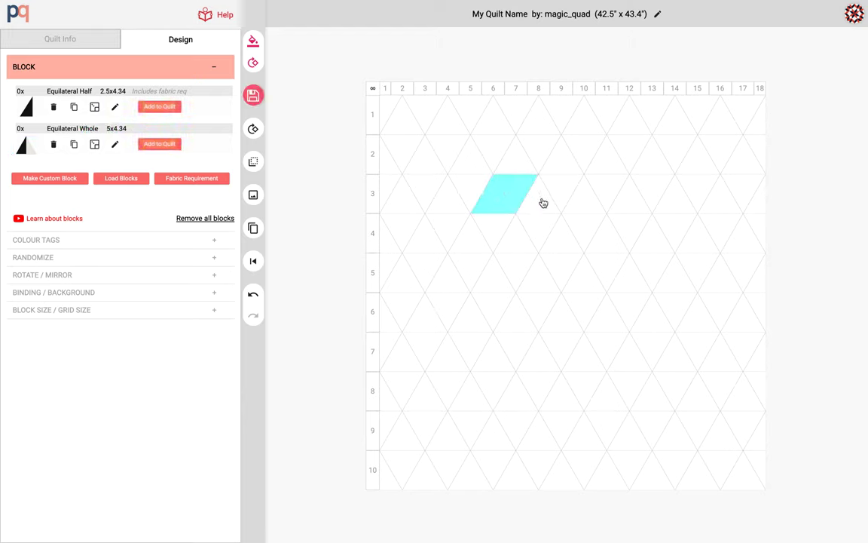
pyautogui.click(542, 201)
pyautogui.click(167, 145)
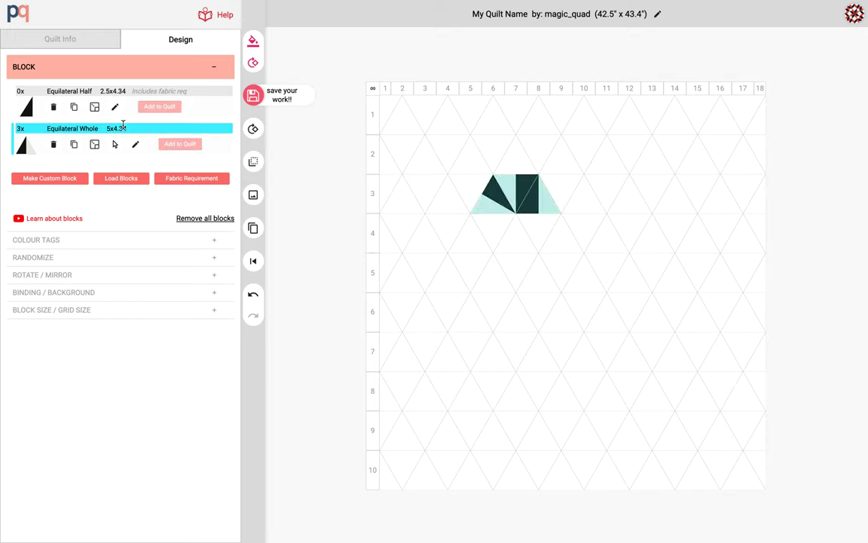
pyautogui.click(43, 111)
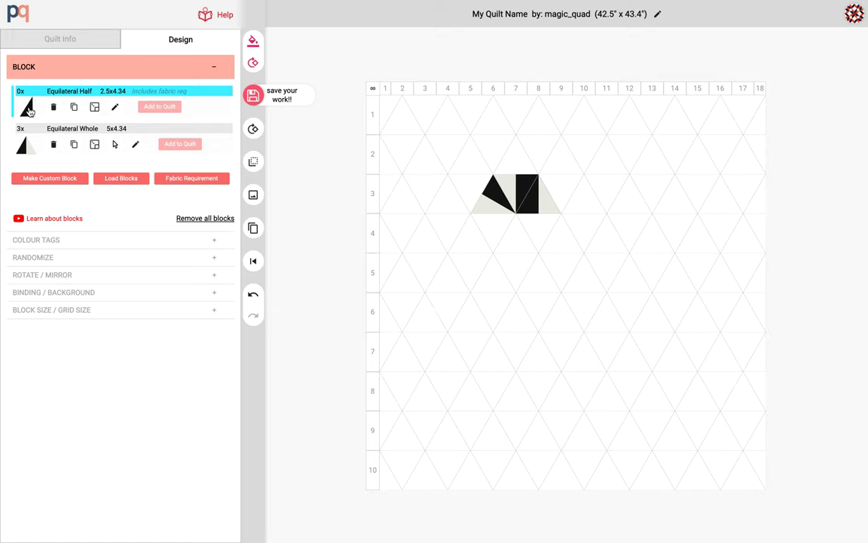
pyautogui.click(386, 90)
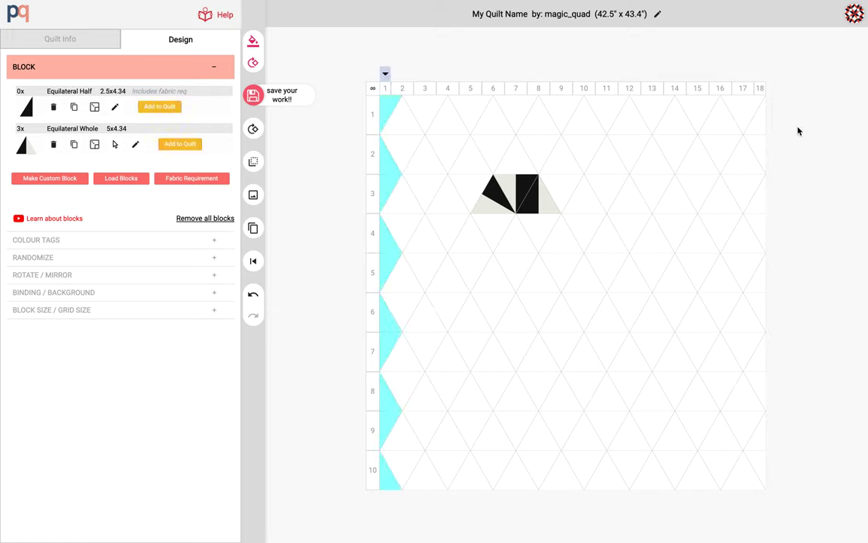
pyautogui.click(761, 89)
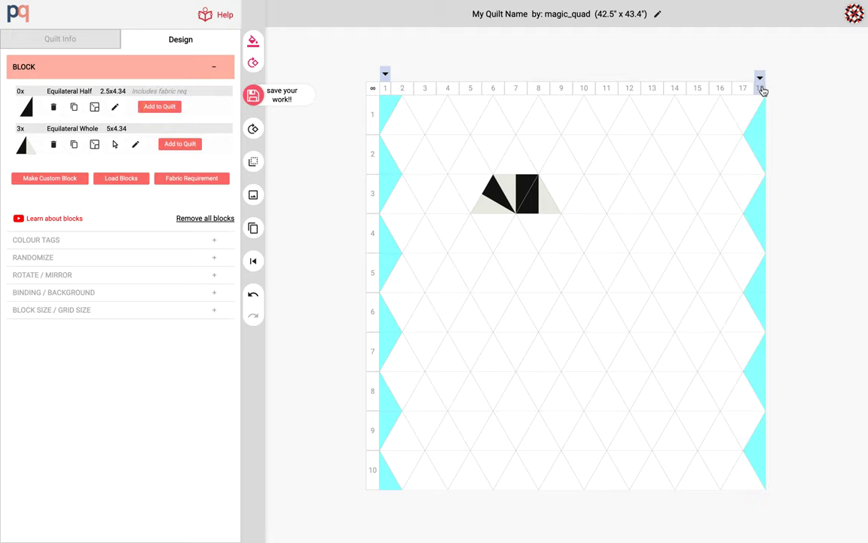
pyautogui.click(166, 106)
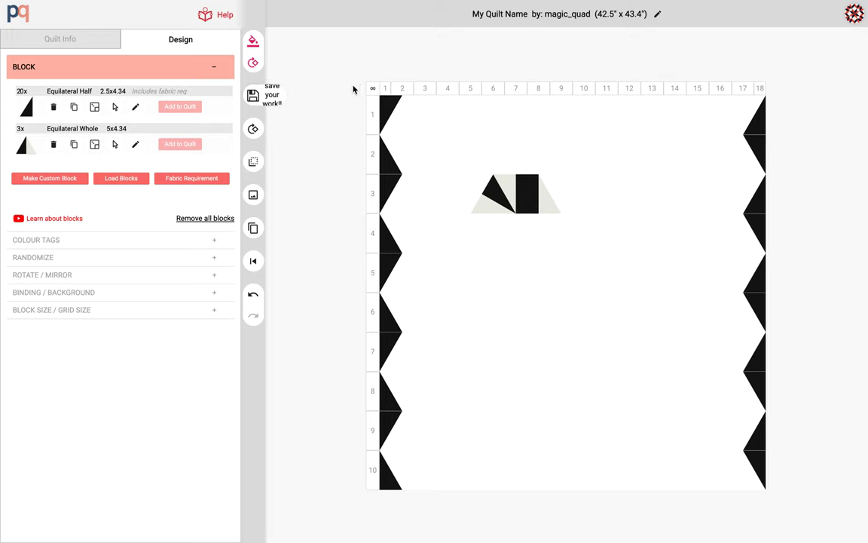
pyautogui.click(373, 88)
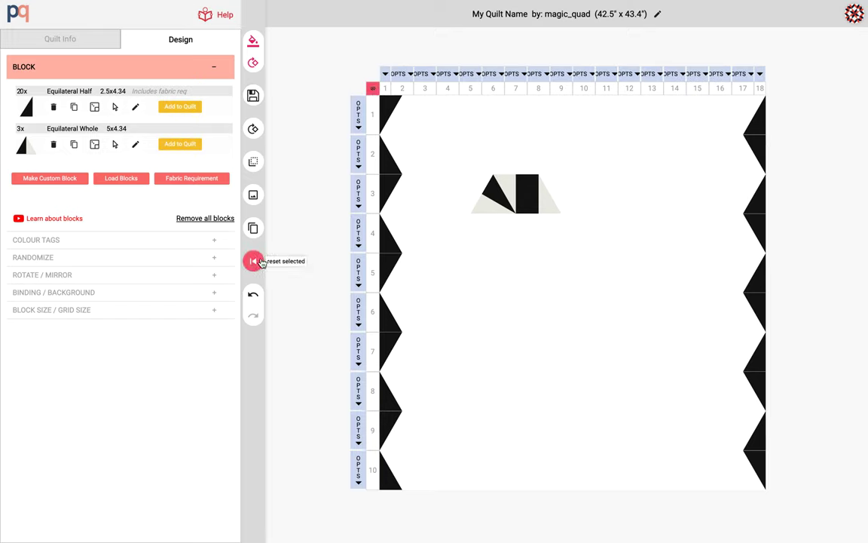
pyautogui.click(372, 89)
pyautogui.click(373, 90)
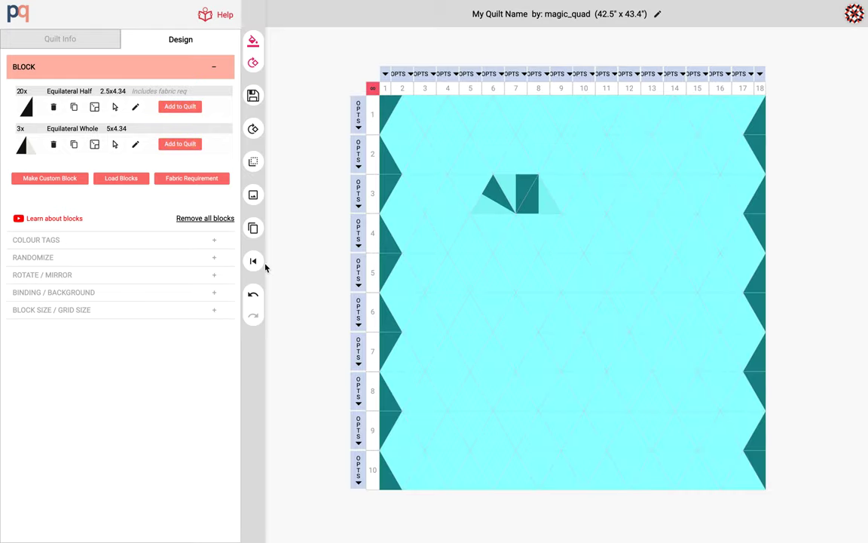
pyautogui.moveTo(256, 264)
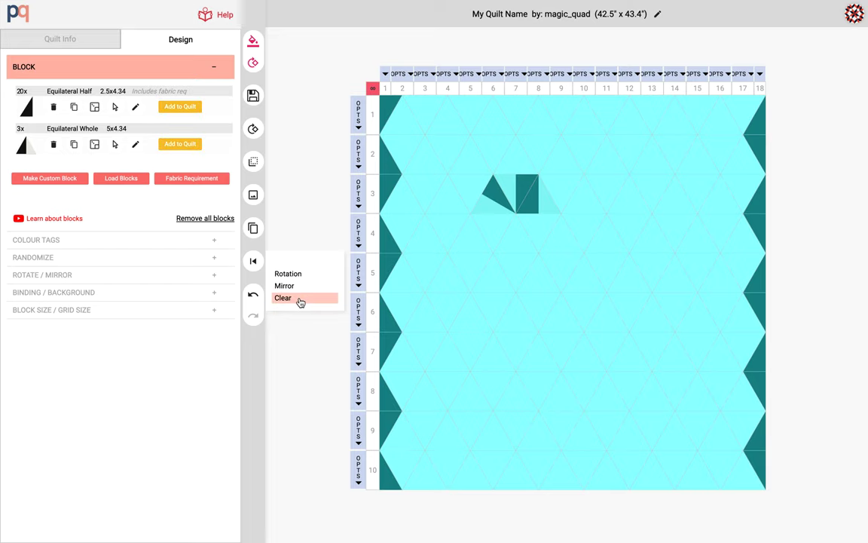
pyautogui.click(300, 299)
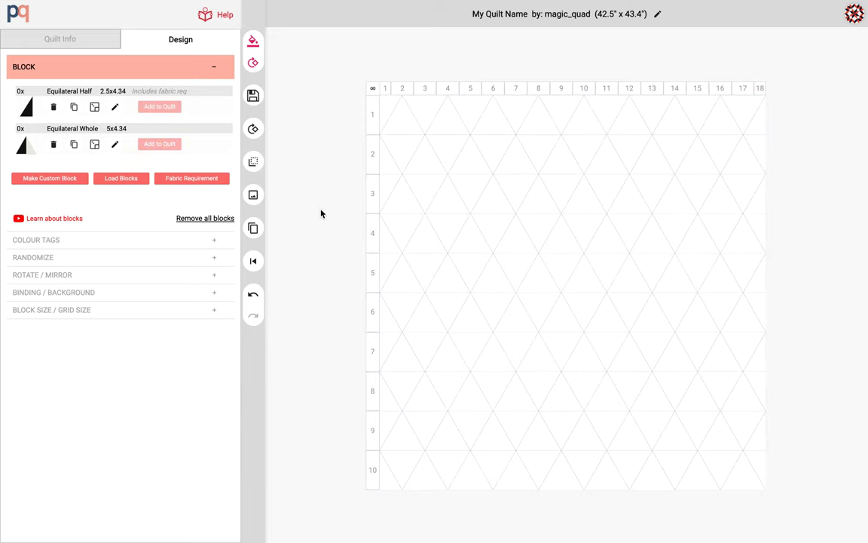
# Step: Start a custom block on the whole equilateral triangle and add a square shape
pyautogui.click(56, 184)
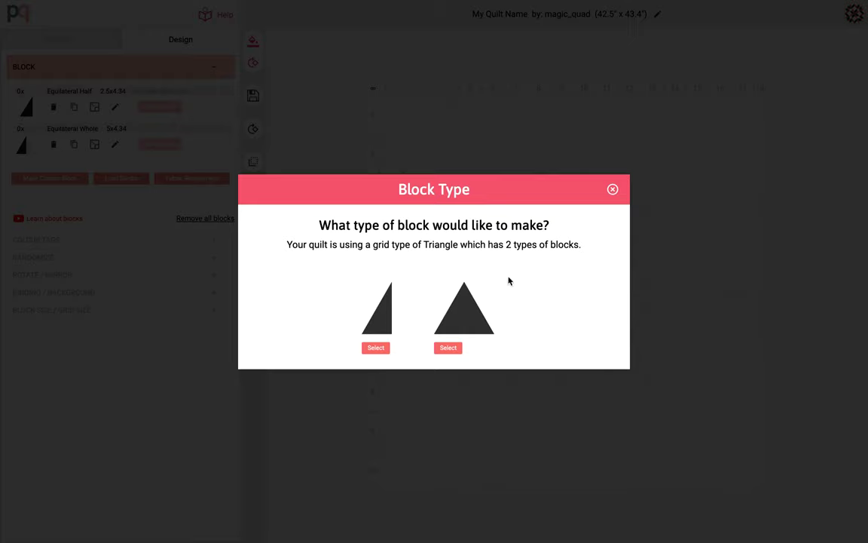
pyautogui.click(453, 348)
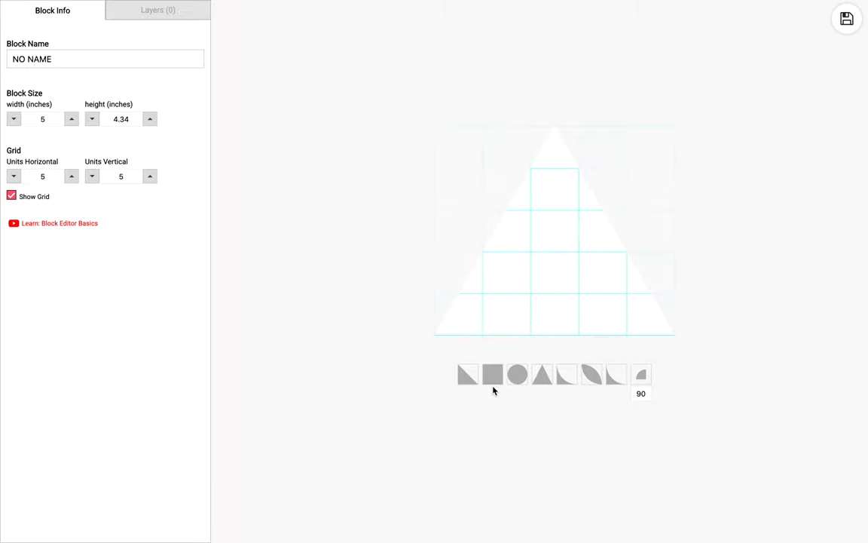
pyautogui.click(493, 376)
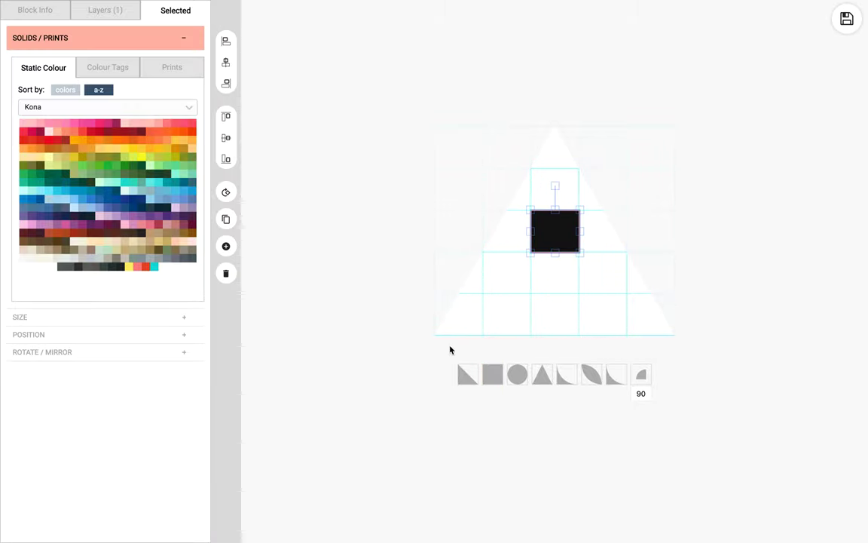
# Step: Enlarge the black square by 10% steps until it fills the triangle, then add a triangle shape
pyautogui.click(227, 246)
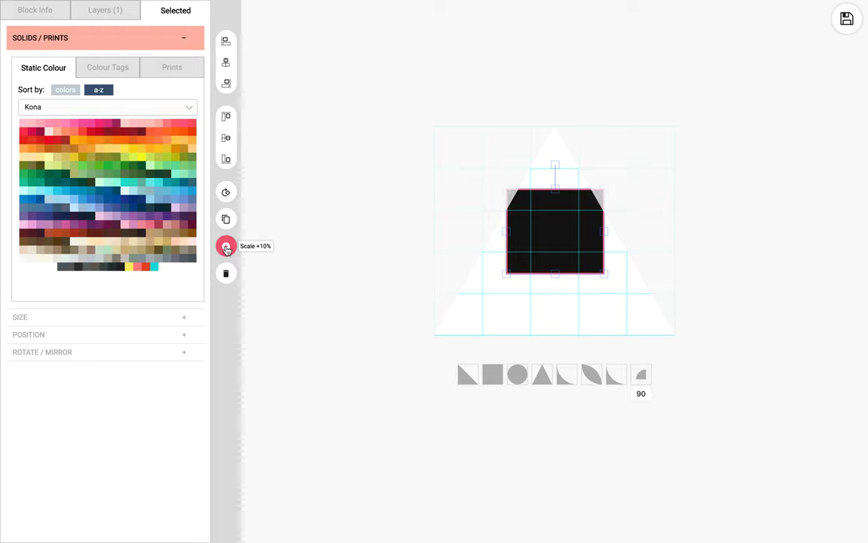
pyautogui.click(226, 246)
pyautogui.click(106, 66)
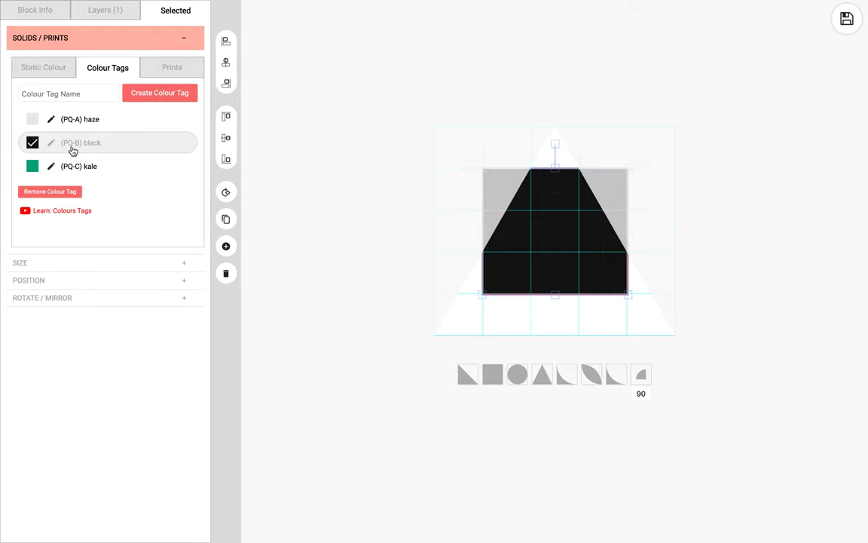
pyautogui.click(225, 248)
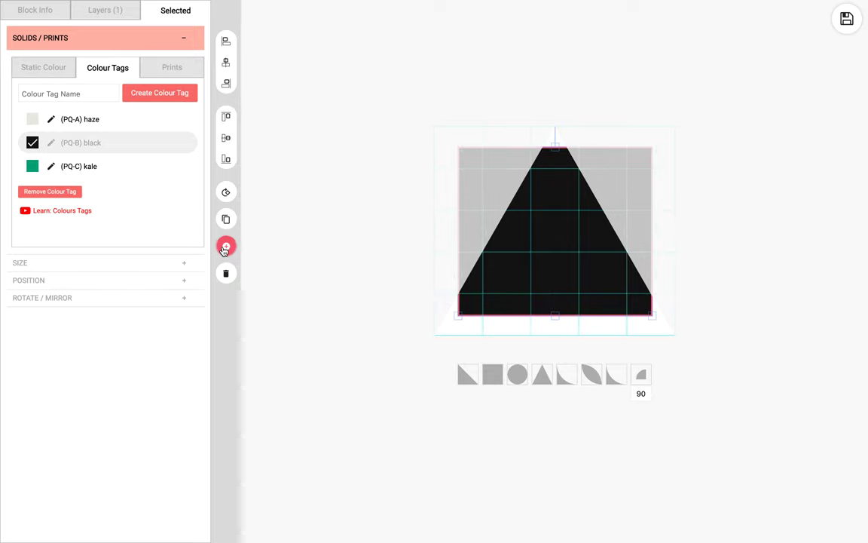
pyautogui.click(224, 248)
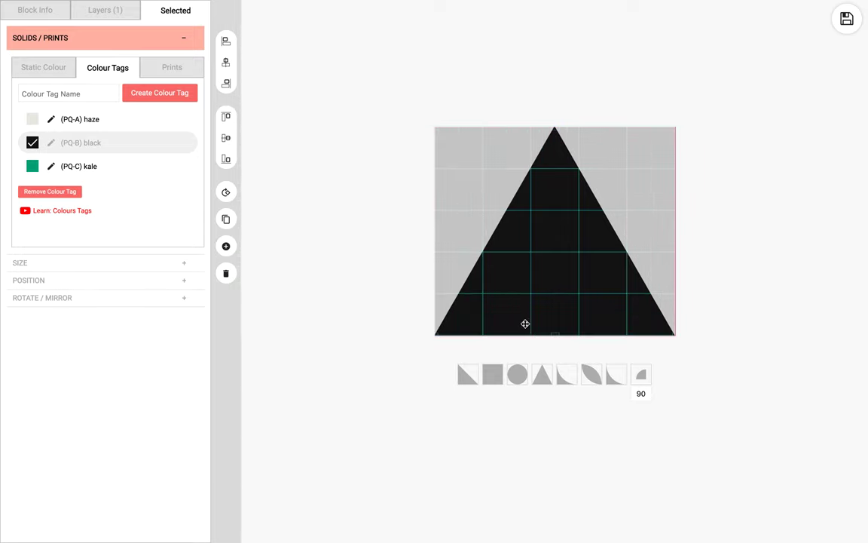
pyautogui.click(543, 374)
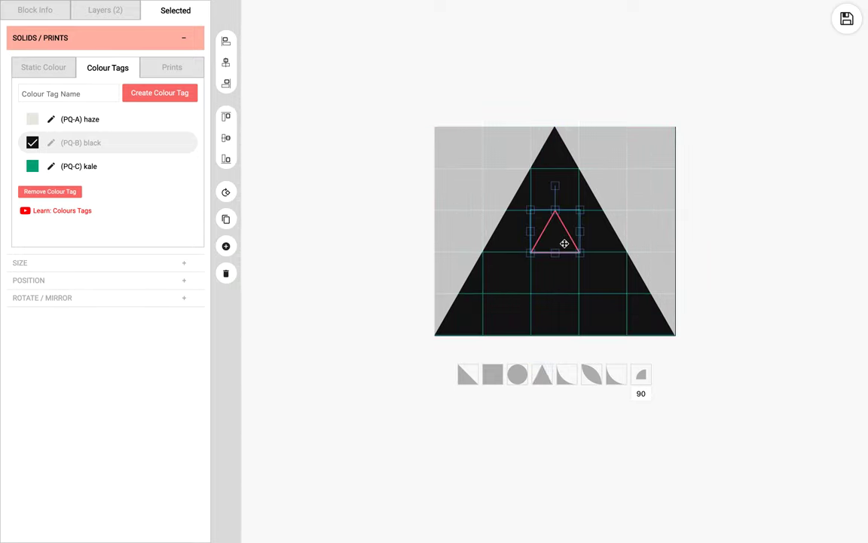
# Step: Tag the small triangle kale and enlarge it four times by 10%
pyautogui.click(33, 165)
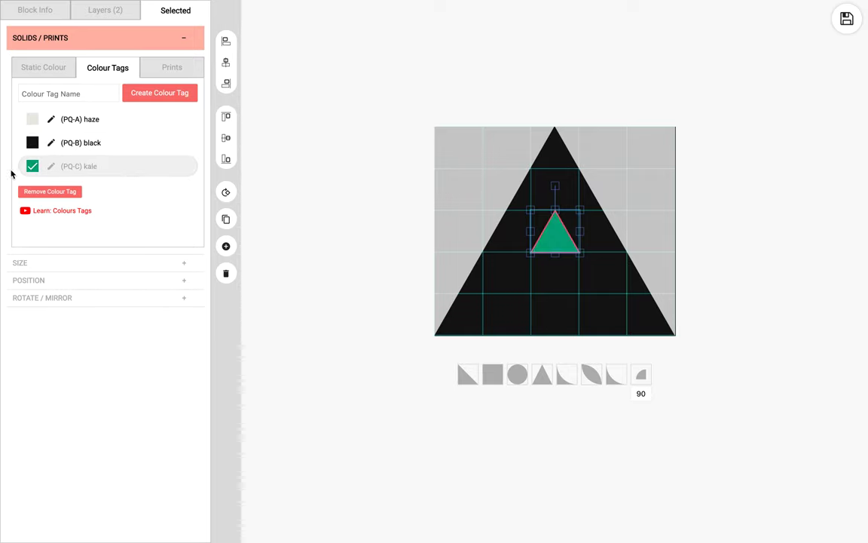
pyautogui.click(225, 247)
pyautogui.click(226, 247)
pyautogui.click(225, 249)
pyautogui.click(226, 249)
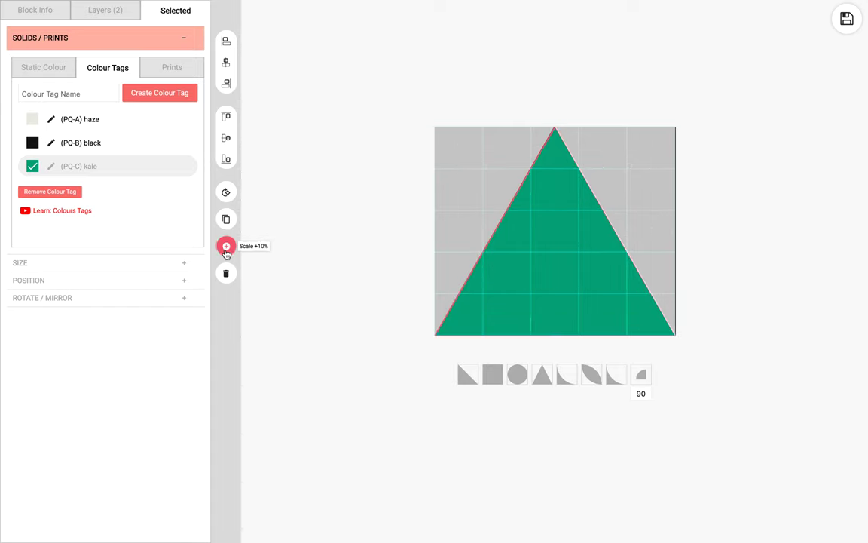
# Step: Centre the kale triangle over the black one and save the block to the quilt
pyautogui.moveTo(641, 242); pyautogui.dragTo(563, 281)
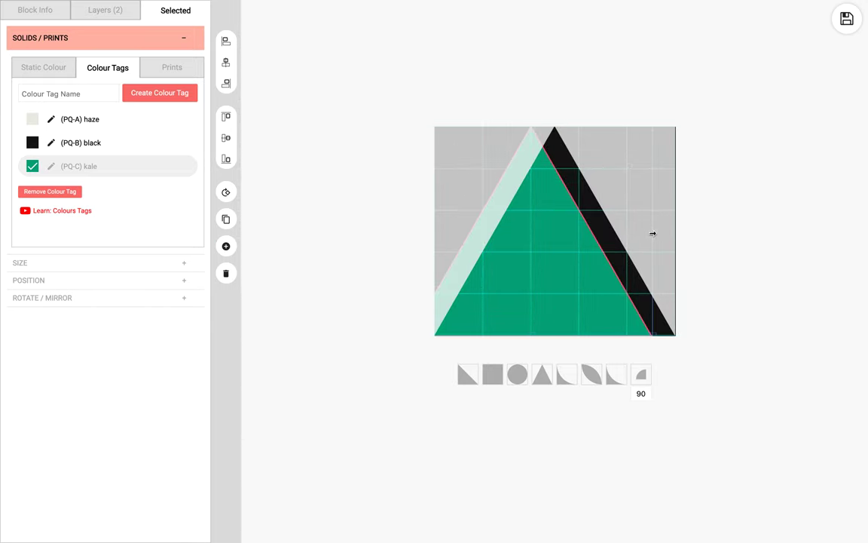
pyautogui.moveTo(653, 234); pyautogui.dragTo(603, 238)
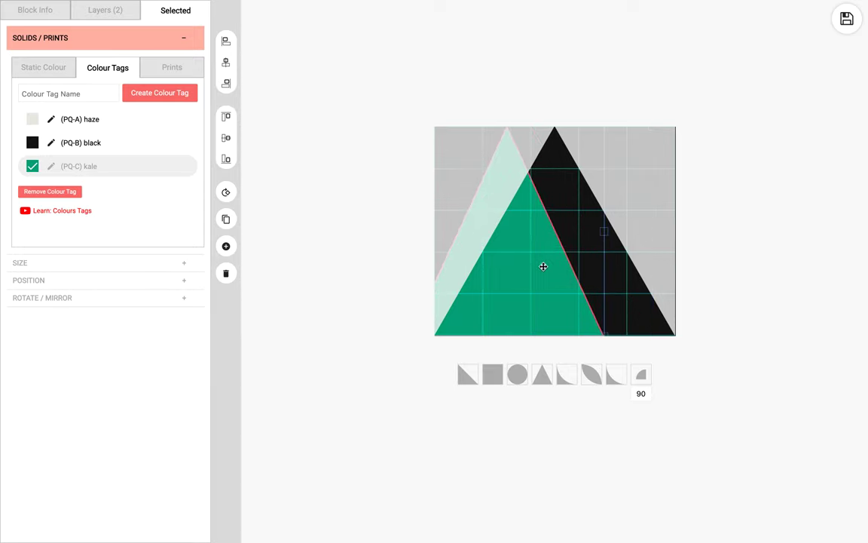
pyautogui.moveTo(543, 266); pyautogui.dragTo(583, 266)
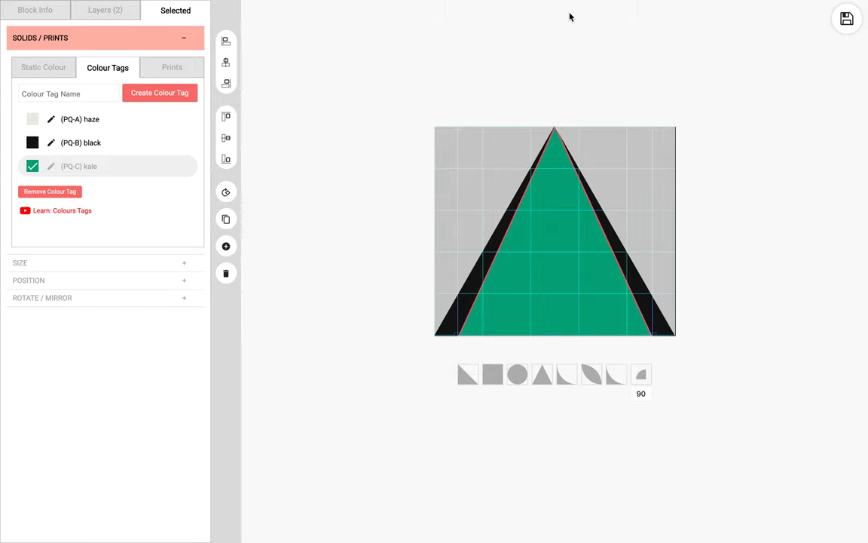
pyautogui.click(847, 17)
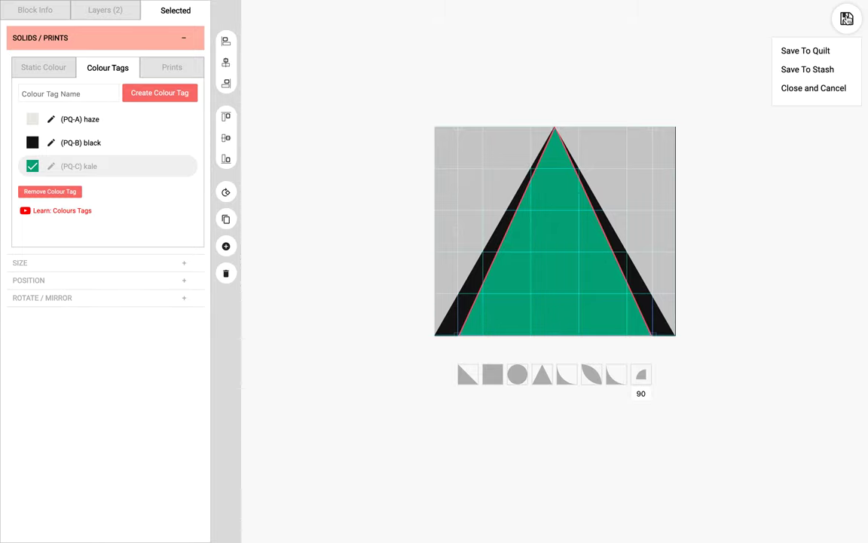
pyautogui.click(804, 50)
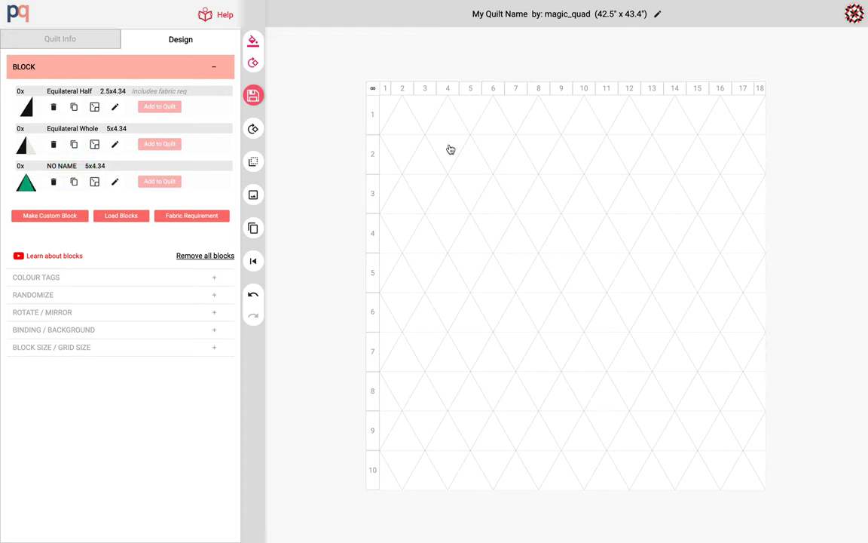
# Step: Fill a hexagon of six grid triangles with the NO NAME block and rotate its triangles
pyautogui.moveTo(451, 149)
pyautogui.mouseDown()
pyautogui.moveTo(471, 157)
pyautogui.moveTo(471, 190)
pyautogui.moveTo(455, 198)
pyautogui.moveTo(425, 184)
pyautogui.mouseUp()
pyautogui.click(422, 164)
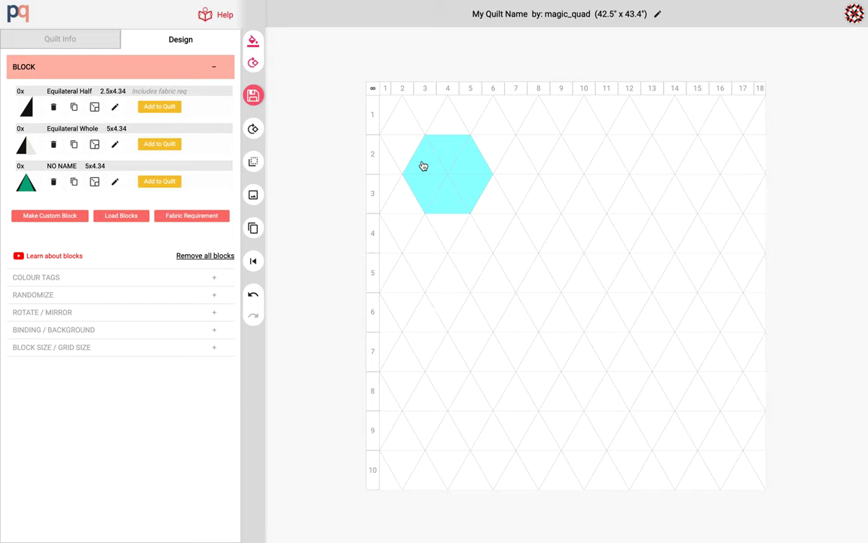
pyautogui.click(153, 183)
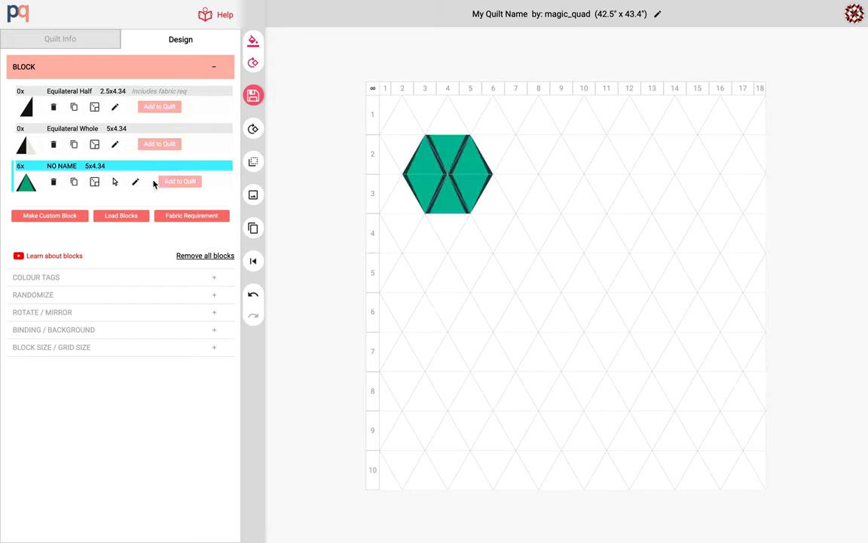
pyautogui.click(426, 161)
pyautogui.click(479, 171)
pyautogui.click(475, 186)
pyautogui.click(429, 187)
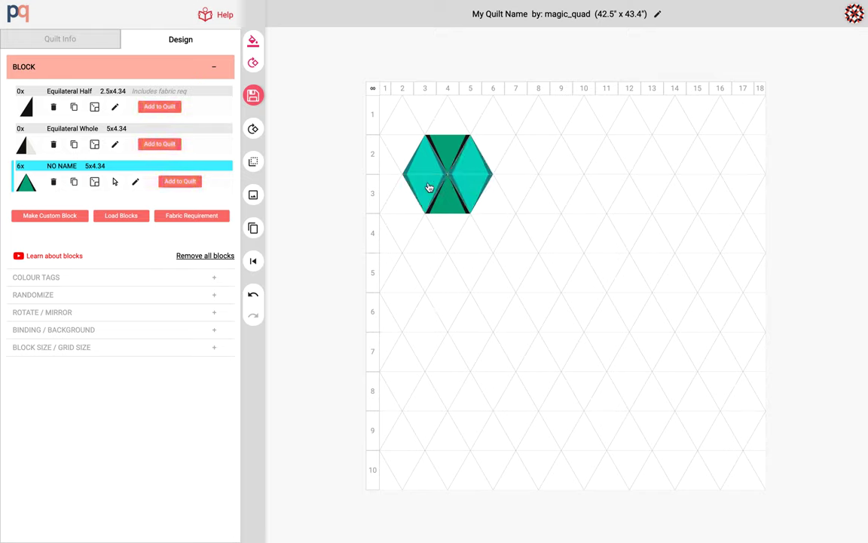
pyautogui.click(254, 128)
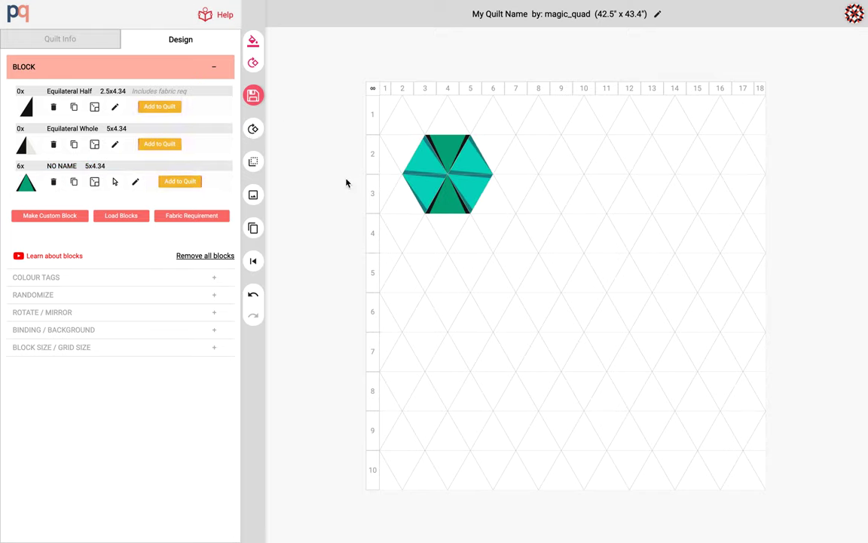
pyautogui.click(474, 167)
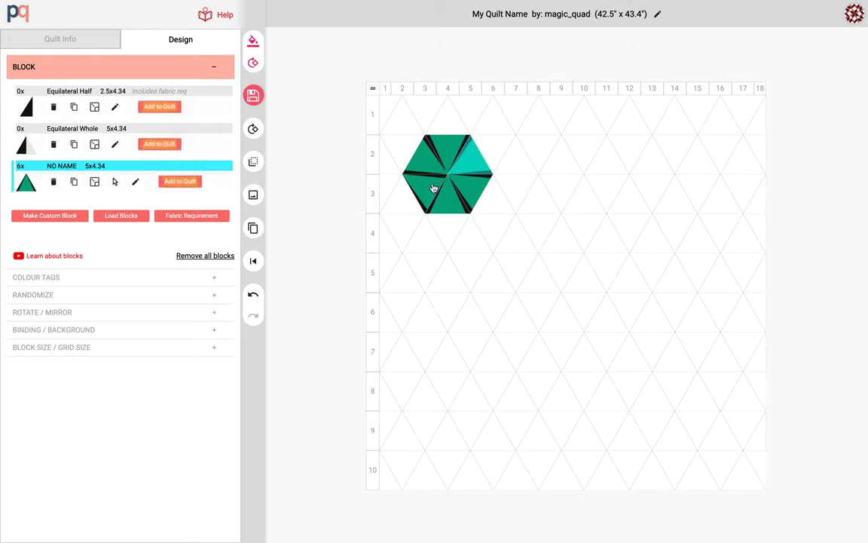
pyautogui.click(468, 142)
# Step: Fill the six surrounding triangles with NO NAME as star points and rotate them outward
pyautogui.click(453, 119)
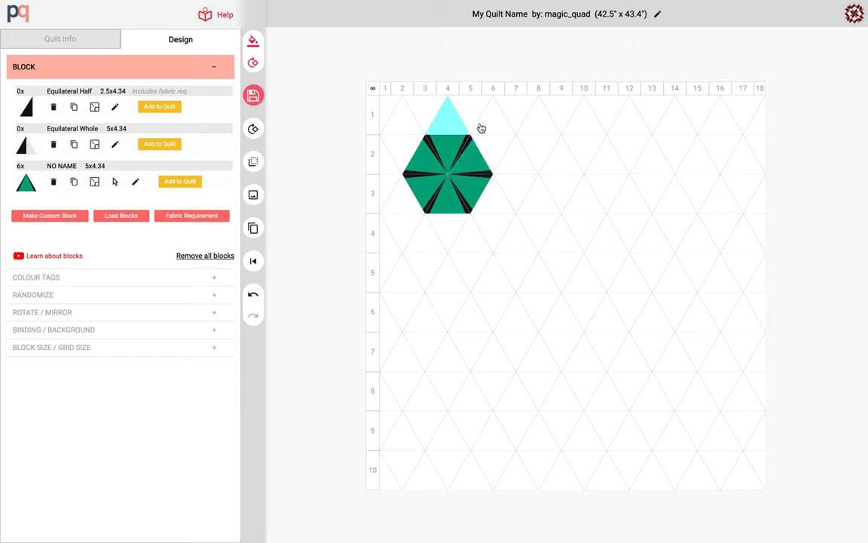
pyautogui.click(490, 155)
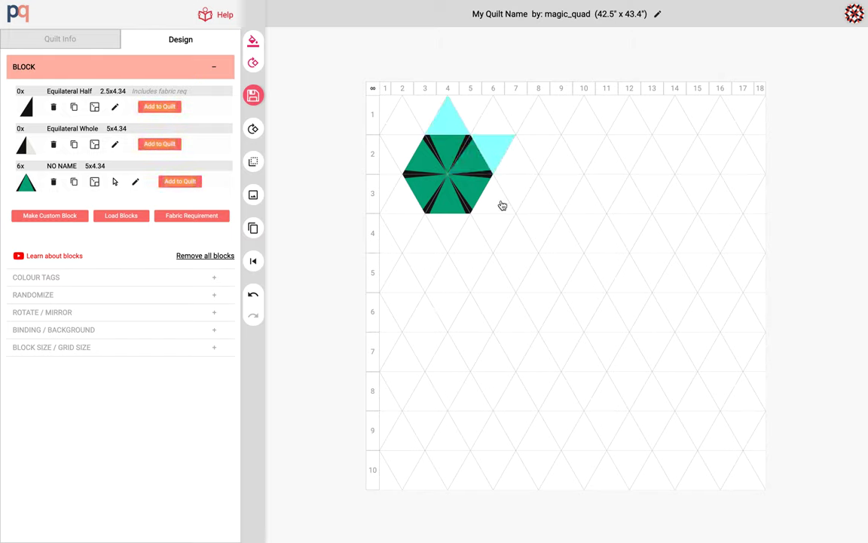
pyautogui.click(500, 203)
pyautogui.click(455, 227)
pyautogui.click(413, 202)
pyautogui.click(401, 152)
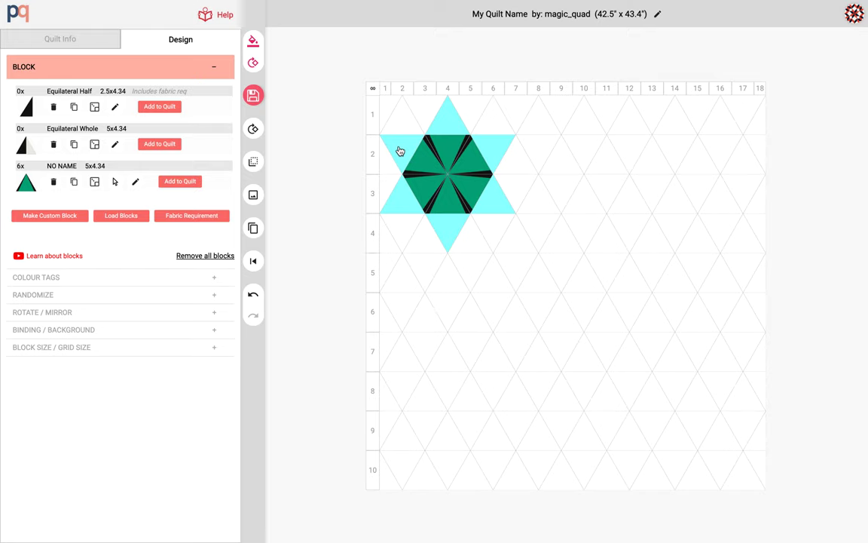
pyautogui.click(173, 183)
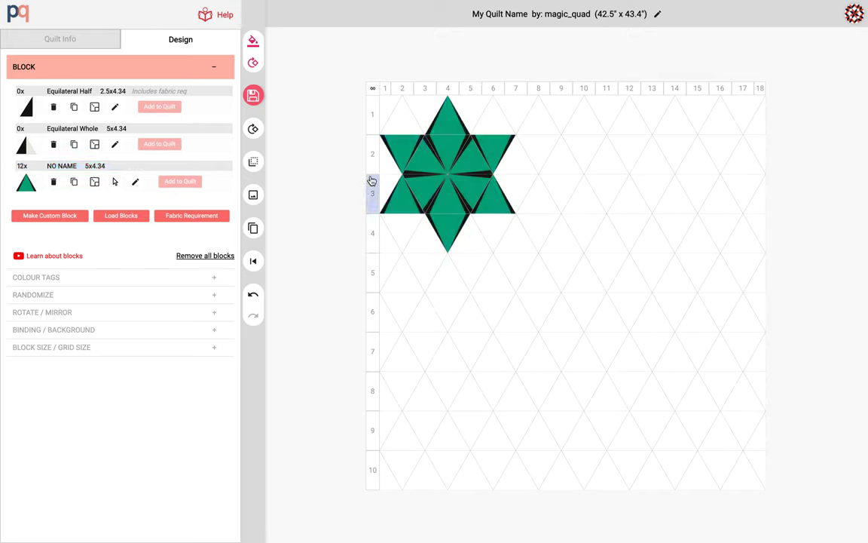
pyautogui.click(491, 151)
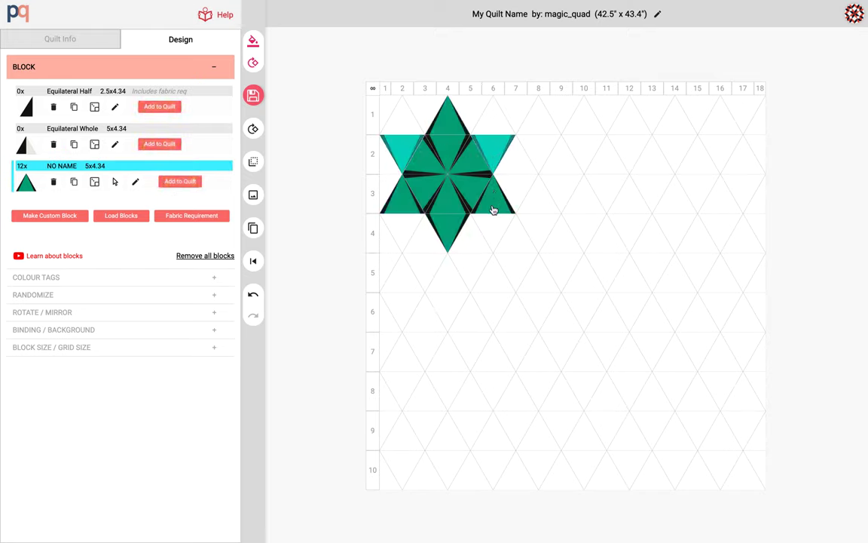
pyautogui.click(413, 201)
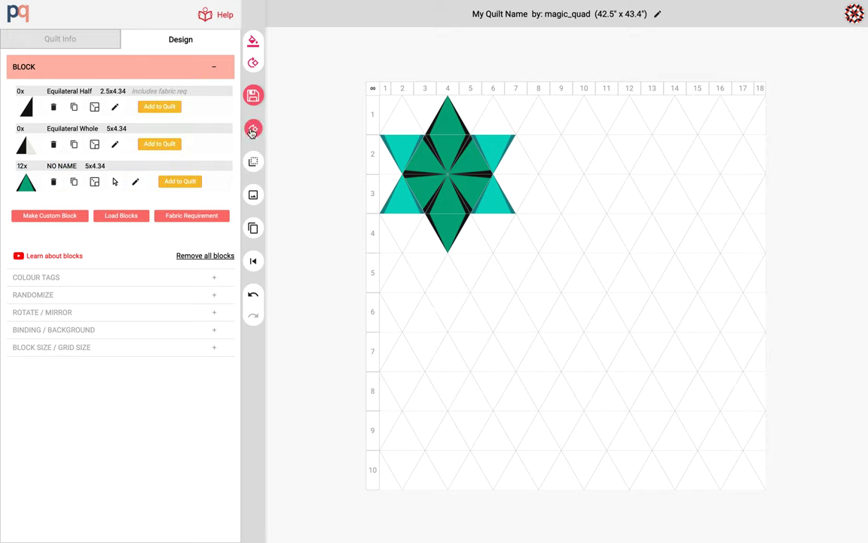
pyautogui.click(506, 155)
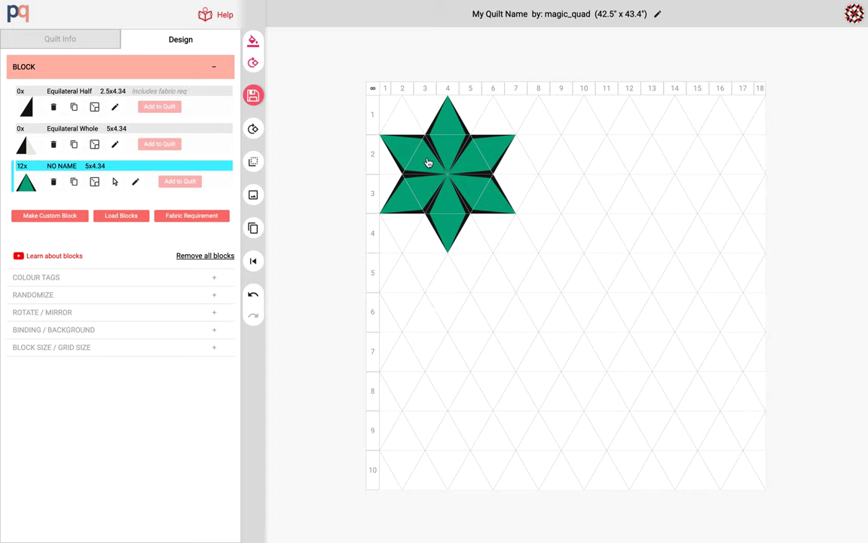
# Step: Select all blocks of the green star and copy them
pyautogui.rightClick(406, 149)
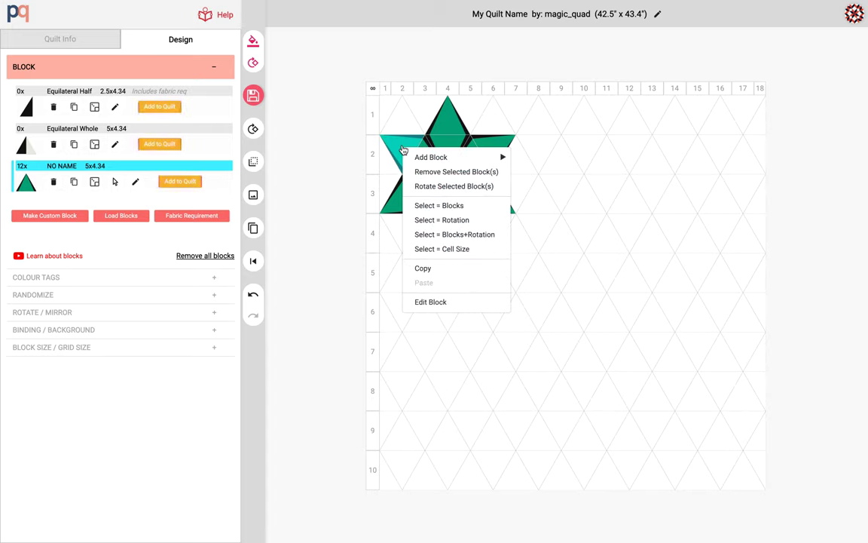
pyautogui.click(458, 211)
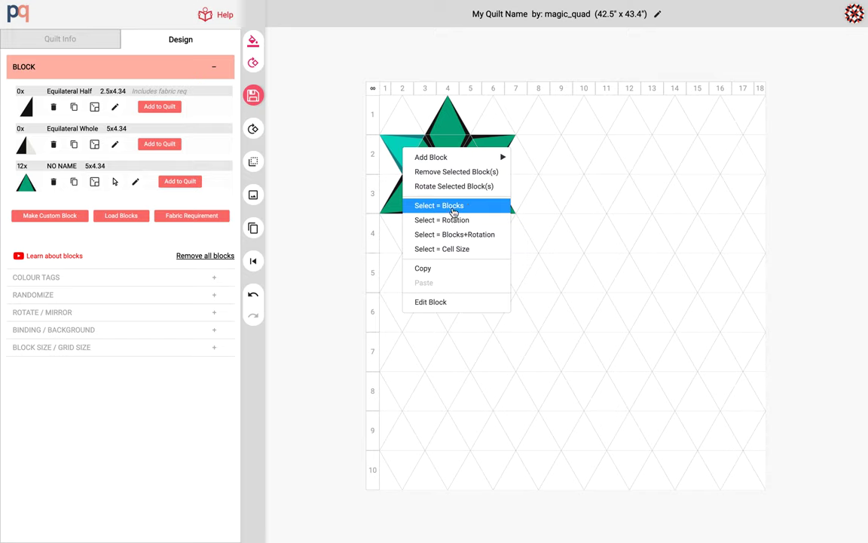
pyautogui.click(454, 205)
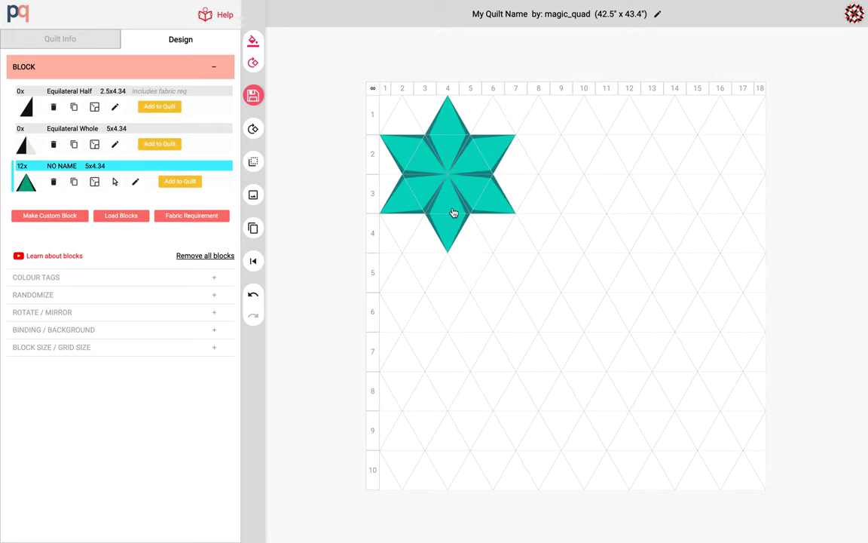
pyautogui.rightClick(448, 122)
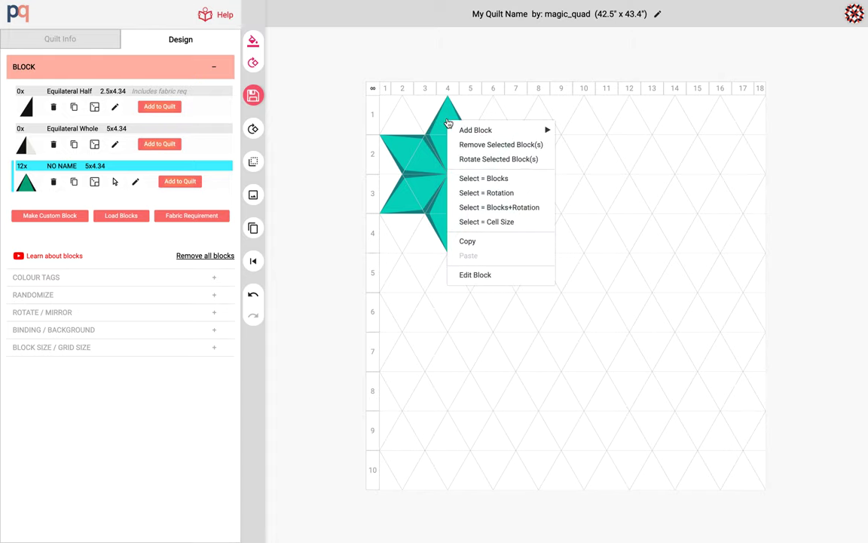
pyautogui.click(496, 241)
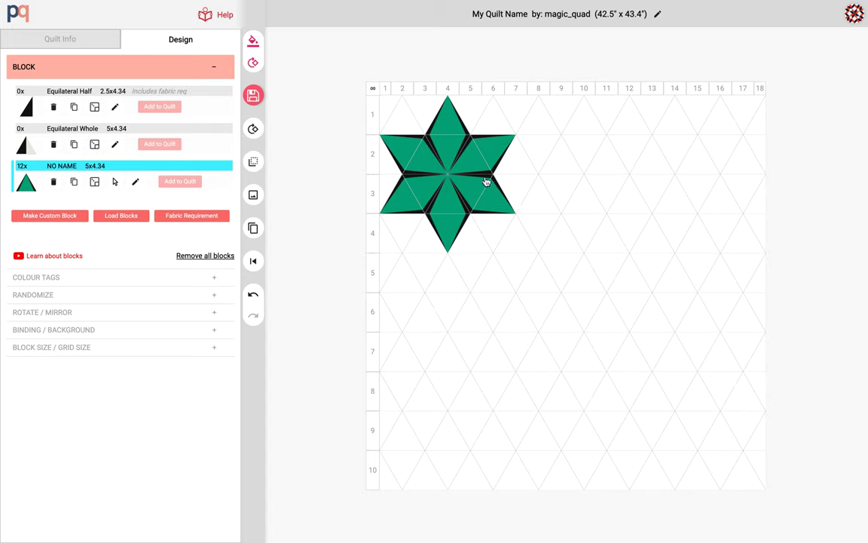
# Step: Paste two more stars to the right, the third at the quilt's right edge
pyautogui.rightClick(583, 125)
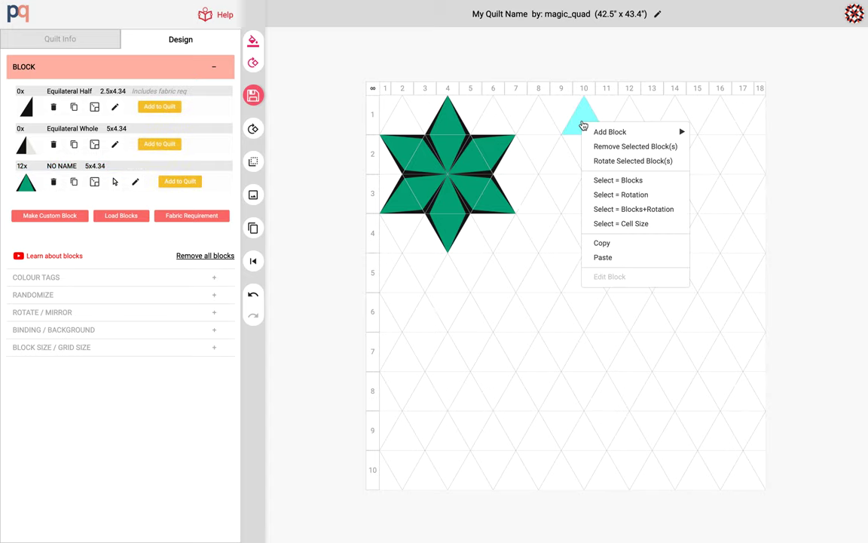
pyautogui.click(618, 257)
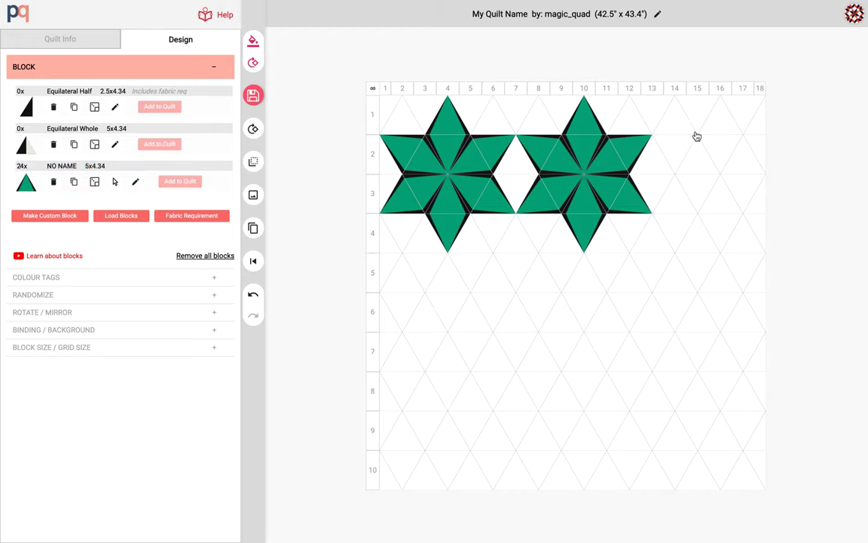
pyautogui.rightClick(721, 131)
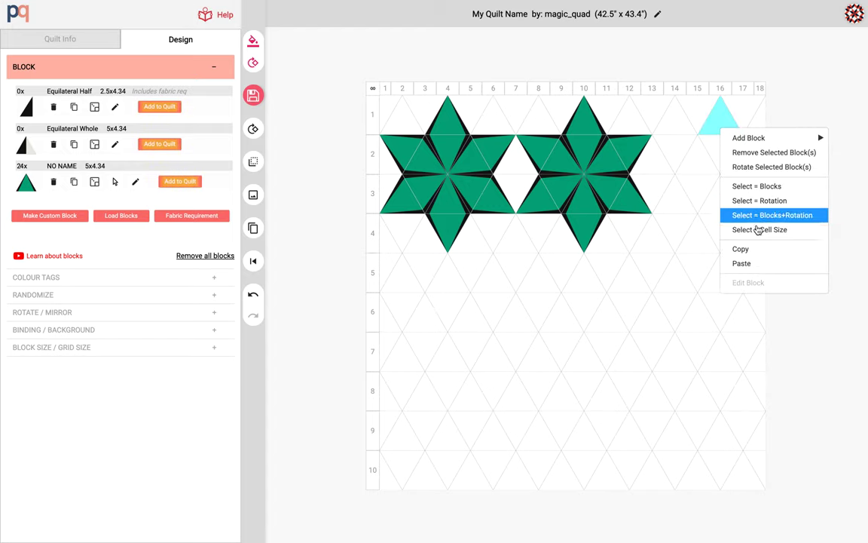
pyautogui.click(760, 263)
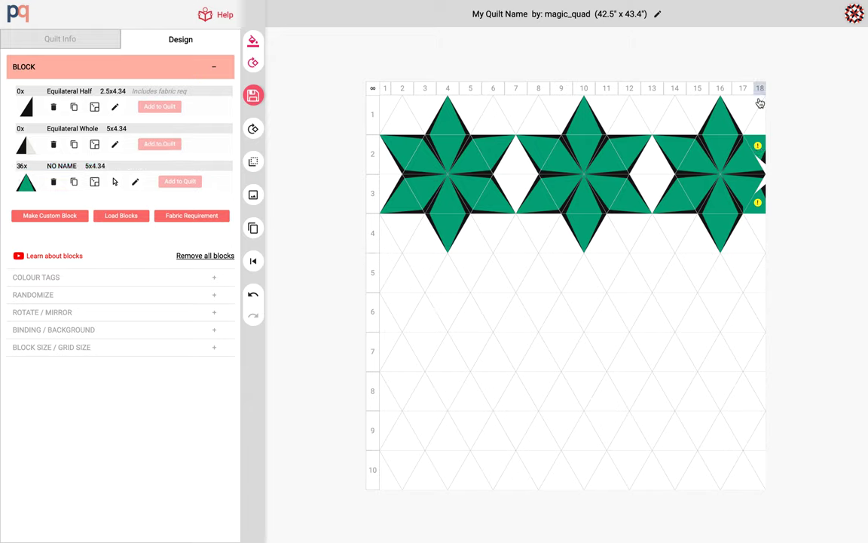
pyautogui.click(760, 144)
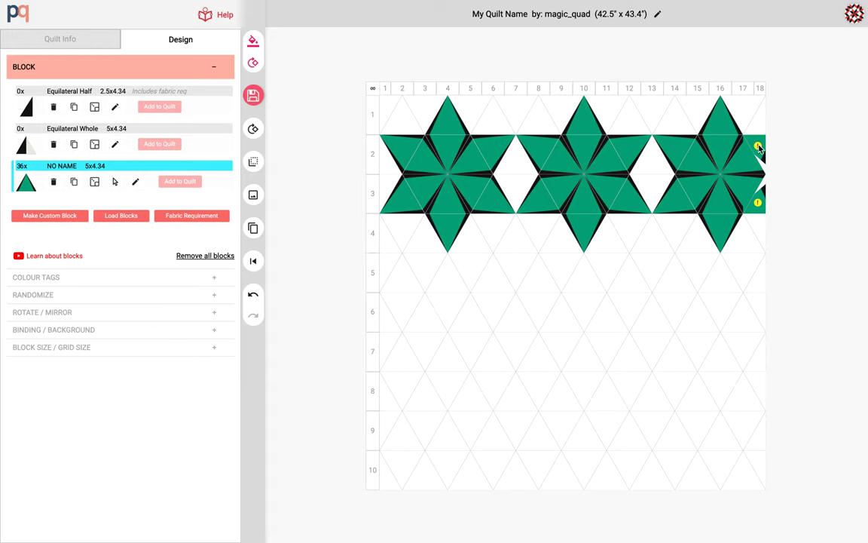
# Step: Swap the two oversized right-edge blocks for Equilateral Half blocks in both 2.5-wide cells
pyautogui.click(758, 146)
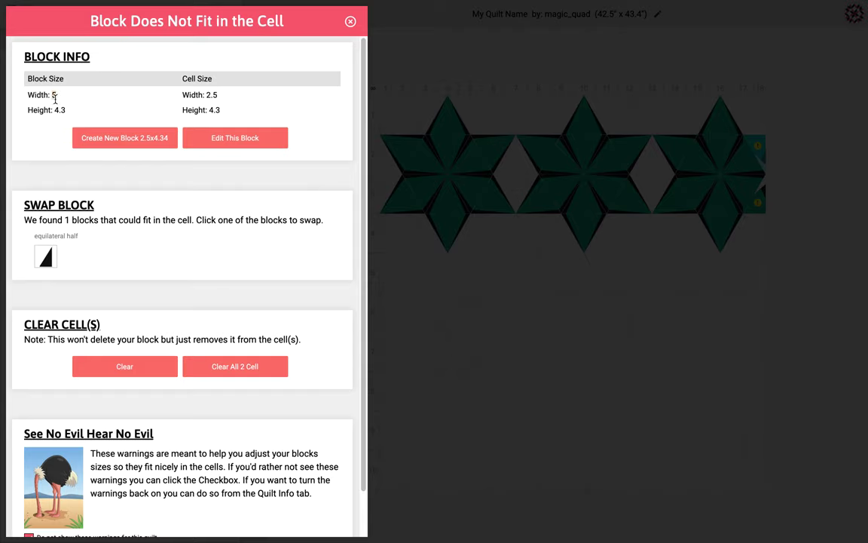
pyautogui.moveTo(207, 95); pyautogui.dragTo(218, 96)
pyautogui.click(45, 259)
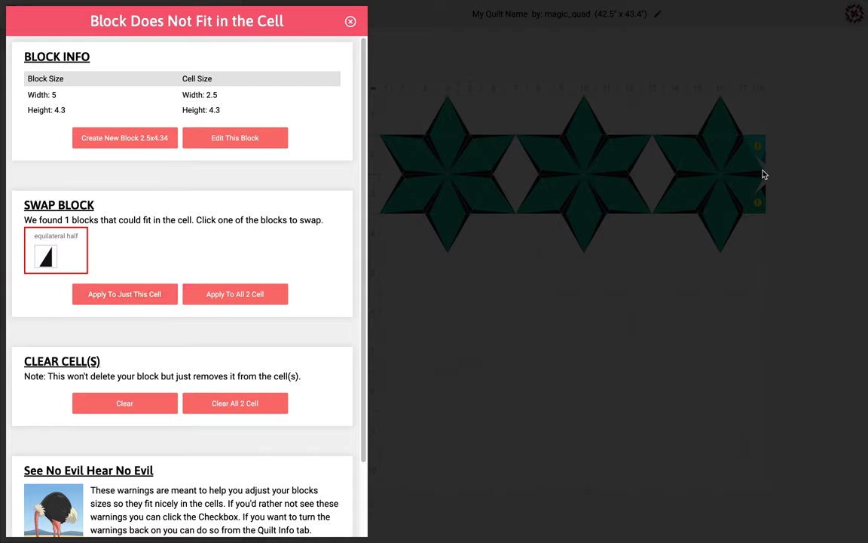
pyautogui.click(246, 294)
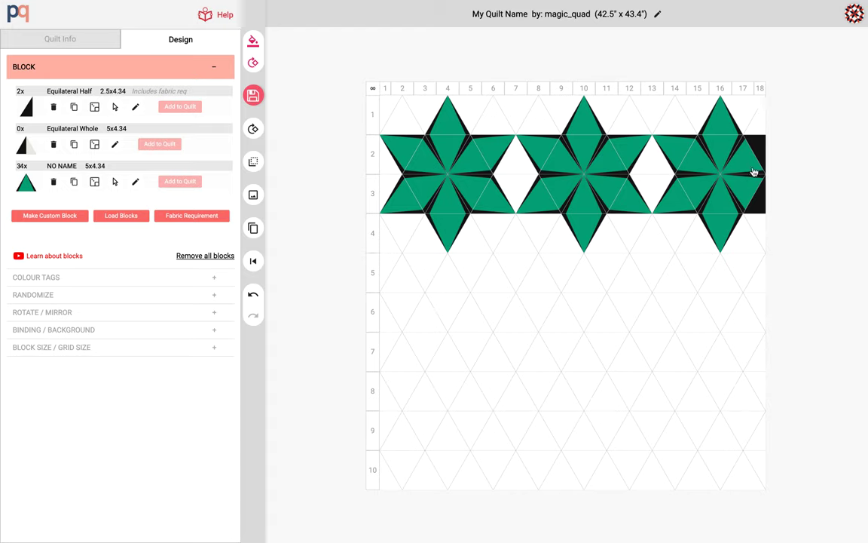
# Step: Insert a new column before column 18, widening the quilt to 45" x 43.4"
pyautogui.click(761, 89)
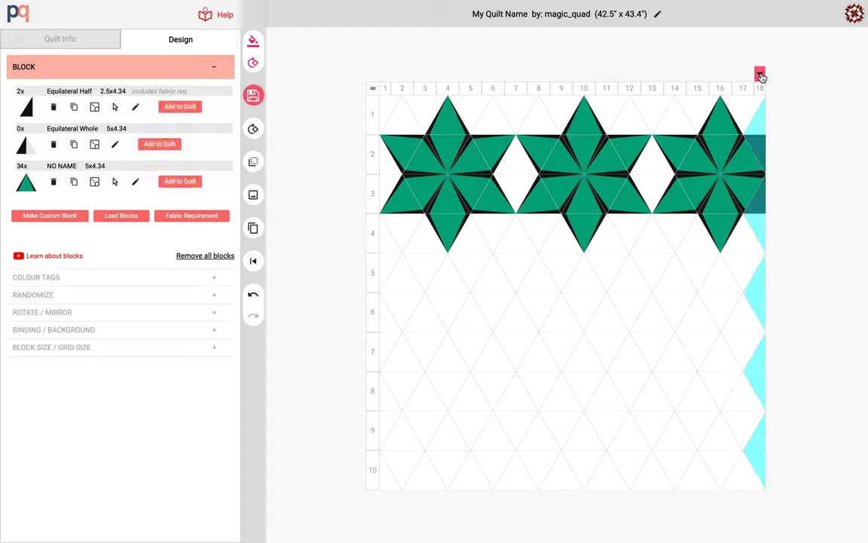
pyautogui.click(760, 75)
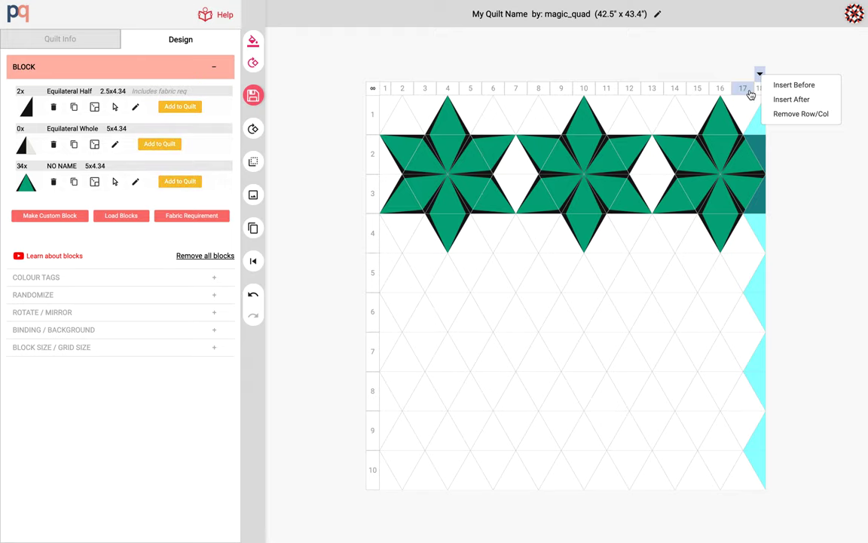
pyautogui.click(808, 86)
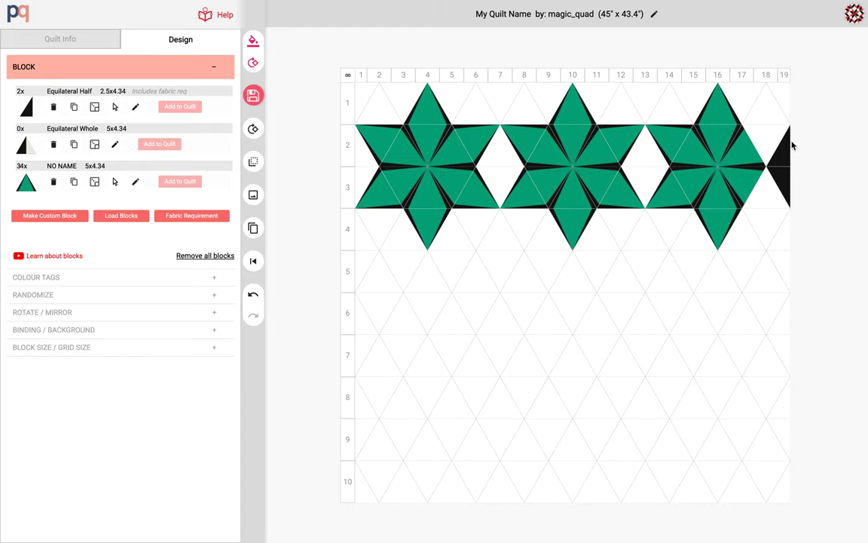
# Step: Fill the empty column-18 triangles with the green NO NAME block to finish the third star
pyautogui.moveTo(767, 202); pyautogui.dragTo(776, 208)
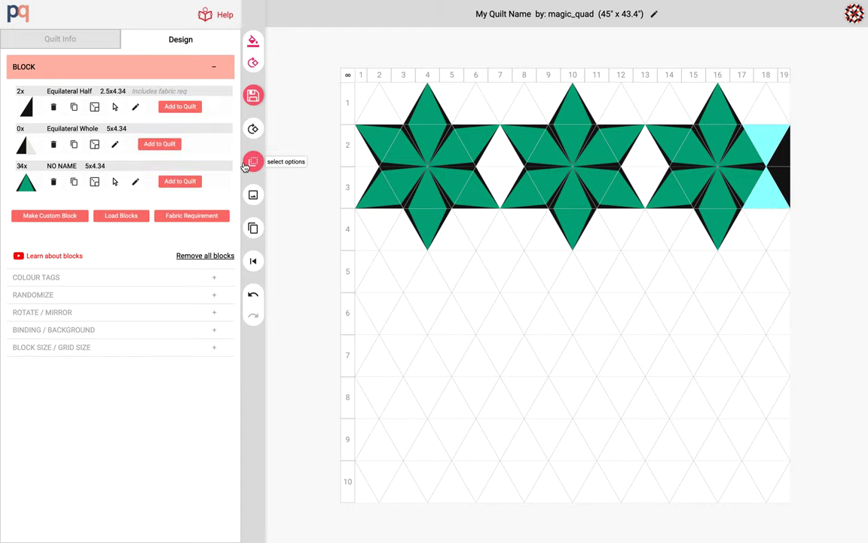
pyautogui.click(188, 181)
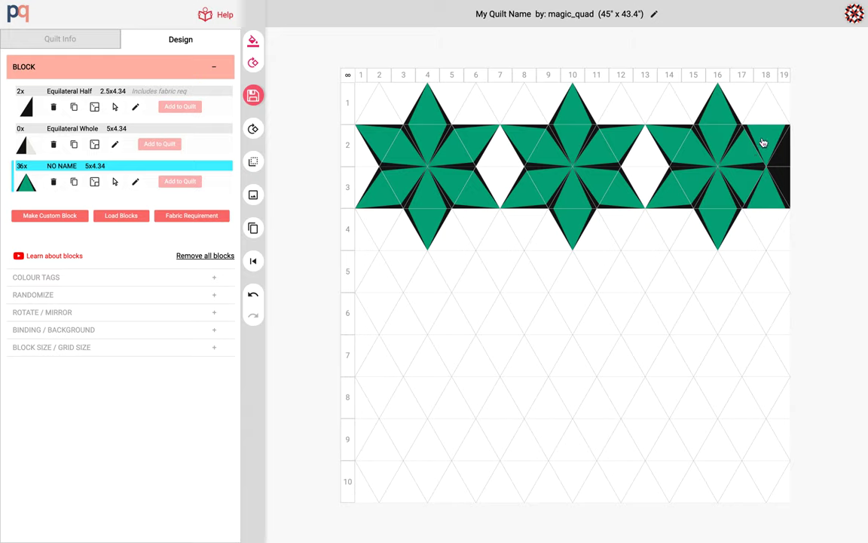
pyautogui.click(762, 142)
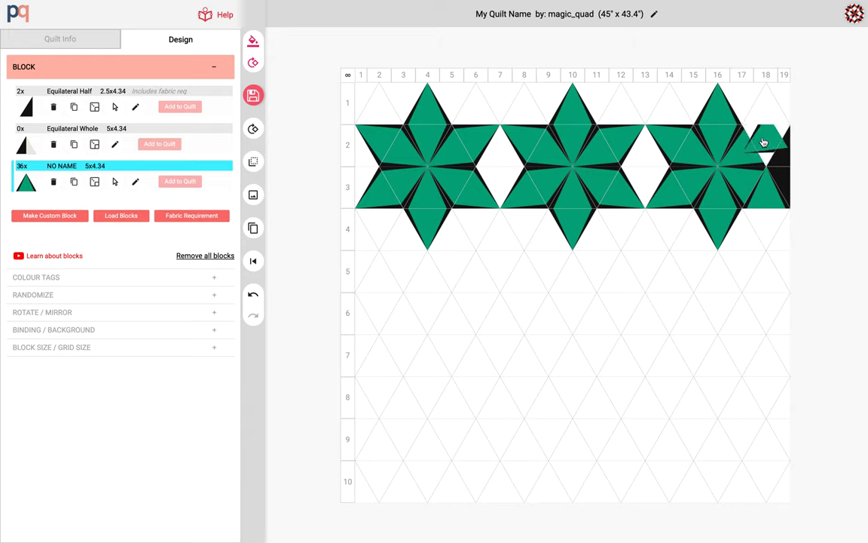
pyautogui.click(761, 191)
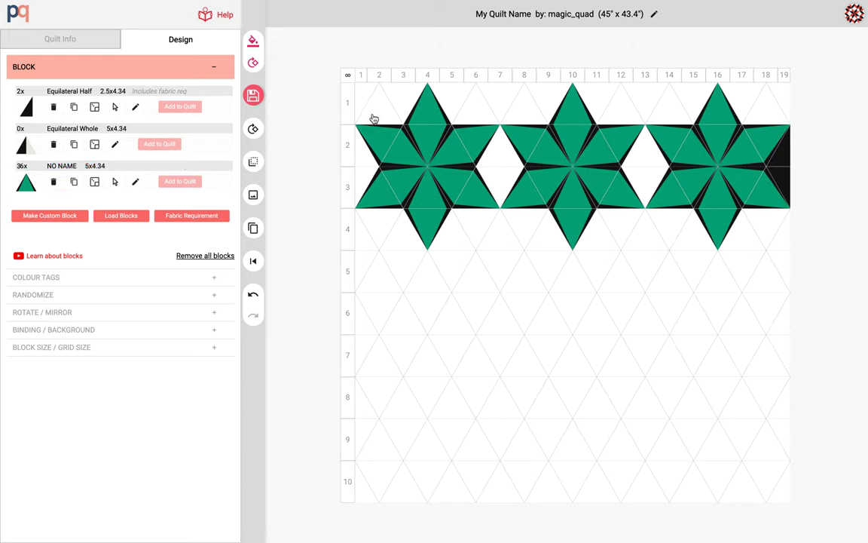
pyautogui.moveTo(376, 111)
pyautogui.mouseDown()
pyautogui.moveTo(399, 96)
pyautogui.moveTo(453, 93)
pyautogui.moveTo(480, 110)
pyautogui.moveTo(499, 147)
pyautogui.mouseUp()
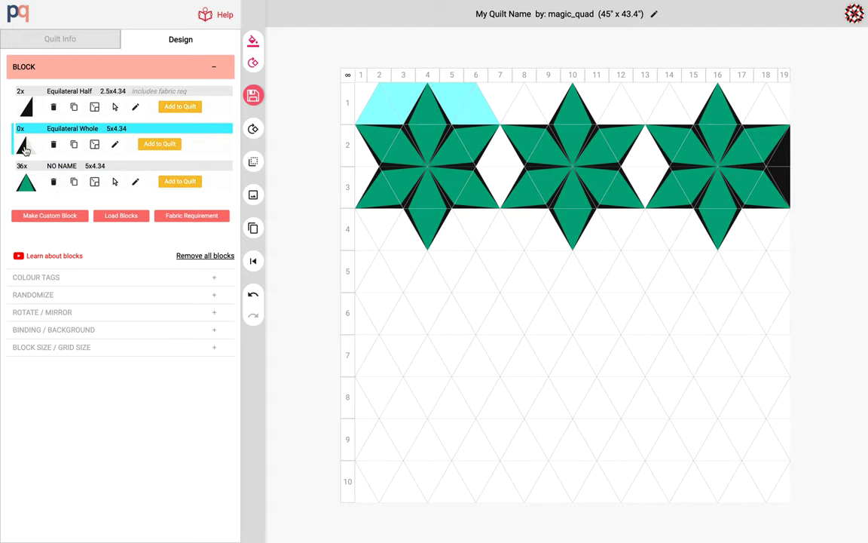
# Step: Start an equilateral triangle custom block with a square enlarged four times to fill it
pyautogui.click(48, 219)
pyautogui.click(447, 349)
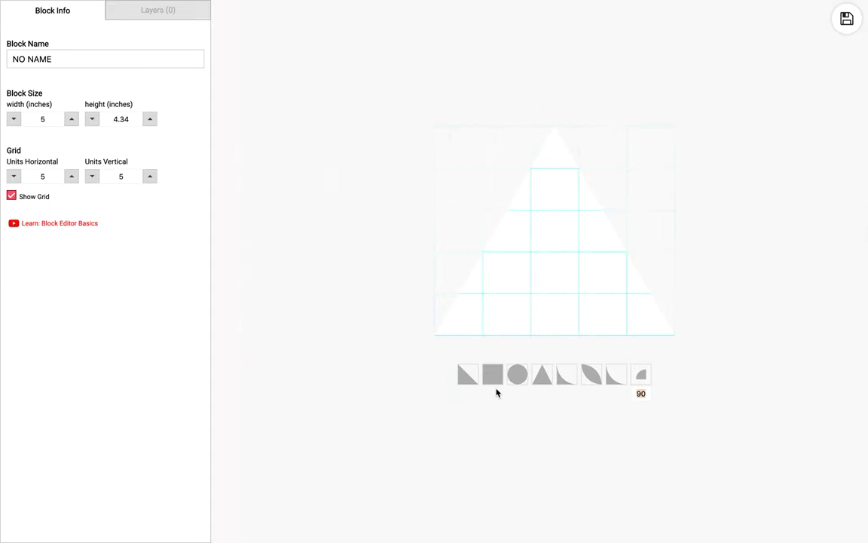
pyautogui.click(495, 389)
pyautogui.click(225, 246)
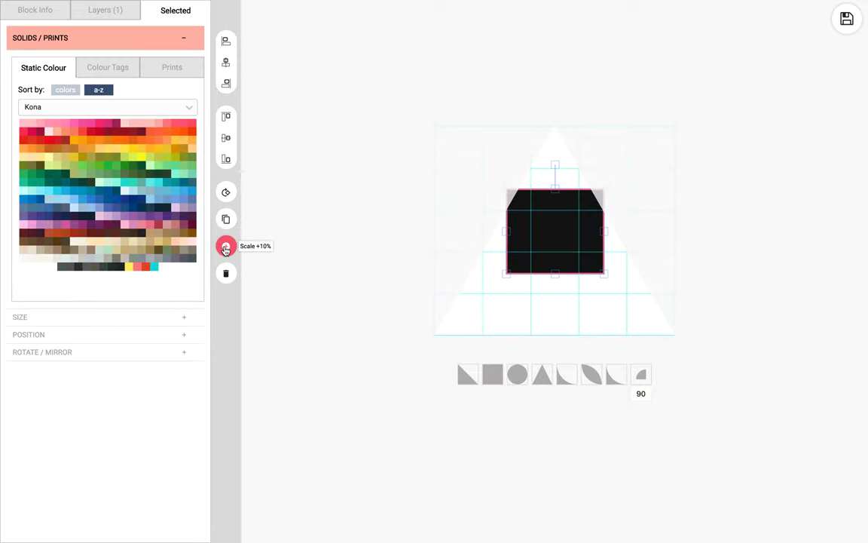
pyautogui.click(225, 246)
pyautogui.click(226, 246)
pyautogui.click(226, 248)
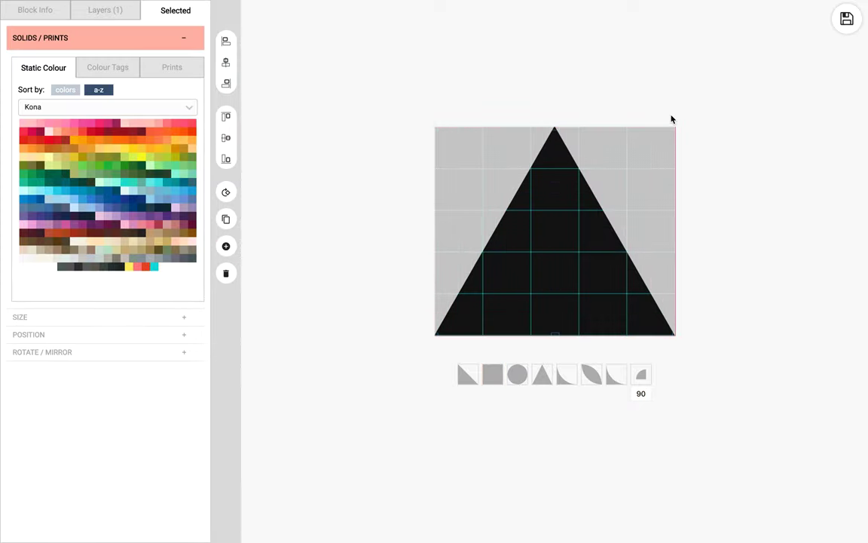
# Step: Apply the black colour tag and save the solid black triangle block to the quilt
pyautogui.click(847, 21)
pyautogui.click(568, 267)
pyautogui.click(89, 66)
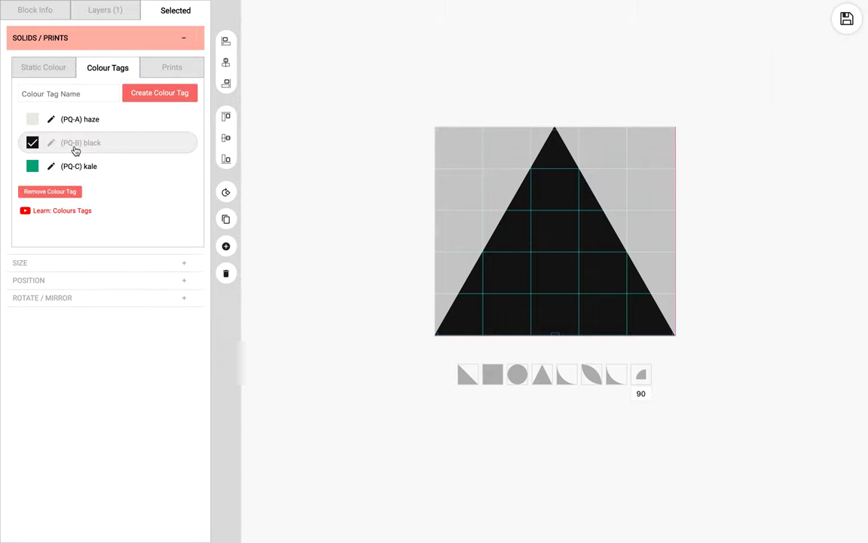
pyautogui.click(837, 27)
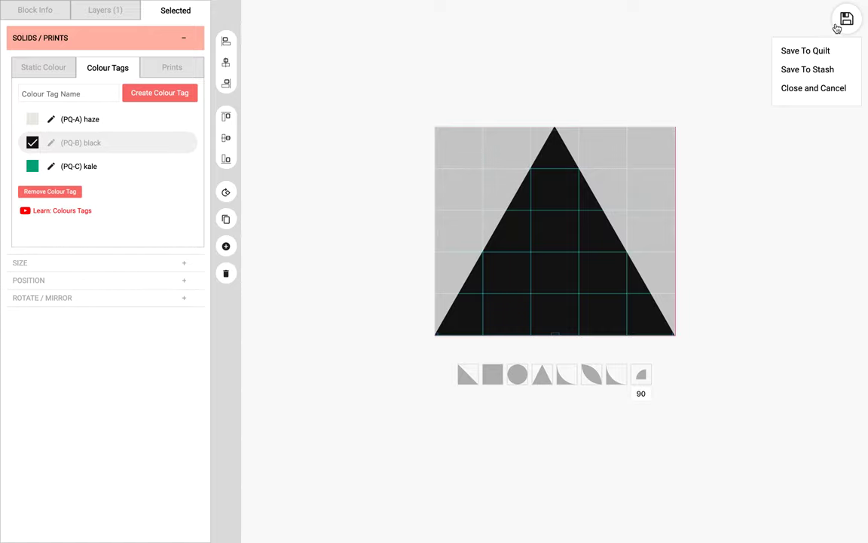
pyautogui.click(805, 52)
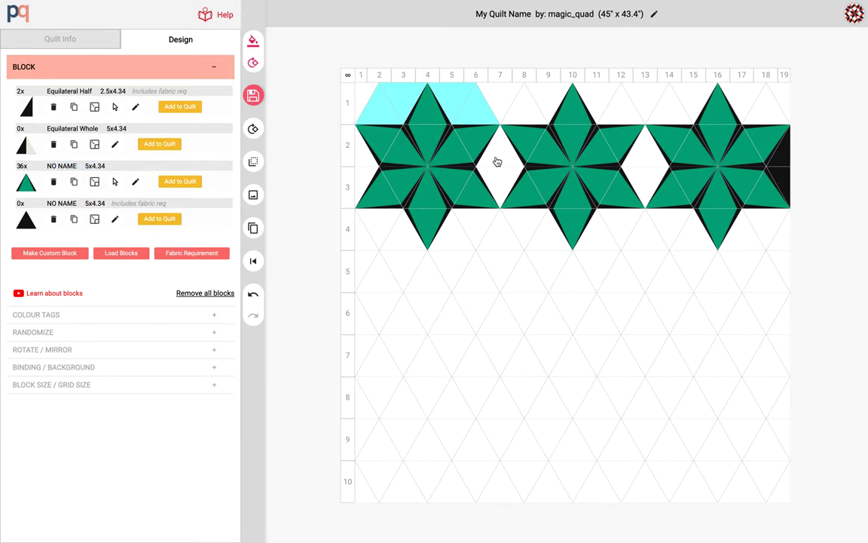
# Step: Fill the 32 empty triangles in rows 1–4 with the black NO NAME block
pyautogui.moveTo(489, 209)
pyautogui.mouseDown()
pyautogui.moveTo(453, 242)
pyautogui.moveTo(381, 230)
pyautogui.mouseUp()
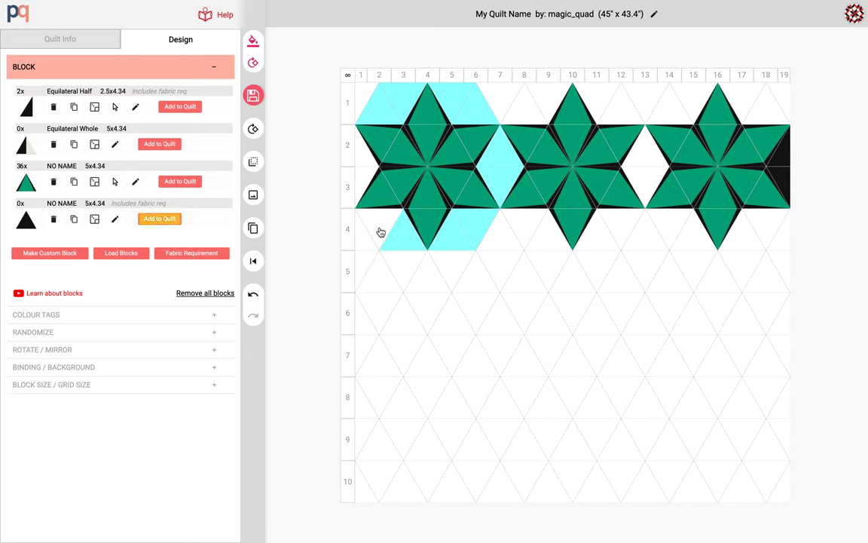
pyautogui.moveTo(439, 235)
pyautogui.mouseDown()
pyautogui.moveTo(536, 256)
pyautogui.moveTo(499, 242)
pyautogui.moveTo(524, 222)
pyautogui.moveTo(548, 242)
pyautogui.moveTo(592, 238)
pyautogui.moveTo(619, 217)
pyautogui.moveTo(638, 231)
pyautogui.moveTo(674, 218)
pyautogui.moveTo(703, 238)
pyautogui.moveTo(753, 229)
pyautogui.moveTo(760, 222)
pyautogui.moveTo(680, 184)
pyautogui.moveTo(651, 181)
pyautogui.moveTo(620, 85)
pyautogui.moveTo(610, 109)
pyautogui.moveTo(603, 95)
pyautogui.moveTo(540, 92)
pyautogui.moveTo(523, 108)
pyautogui.moveTo(494, 85)
pyautogui.moveTo(661, 92)
pyautogui.moveTo(645, 95)
pyautogui.moveTo(668, 108)
pyautogui.moveTo(687, 94)
pyautogui.moveTo(790, 93)
pyautogui.moveTo(760, 106)
pyautogui.mouseUp()
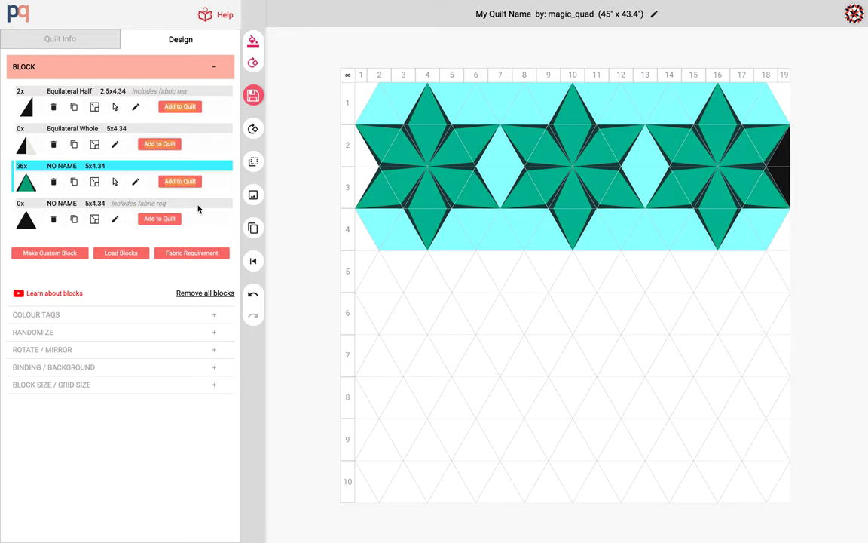
pyautogui.click(174, 220)
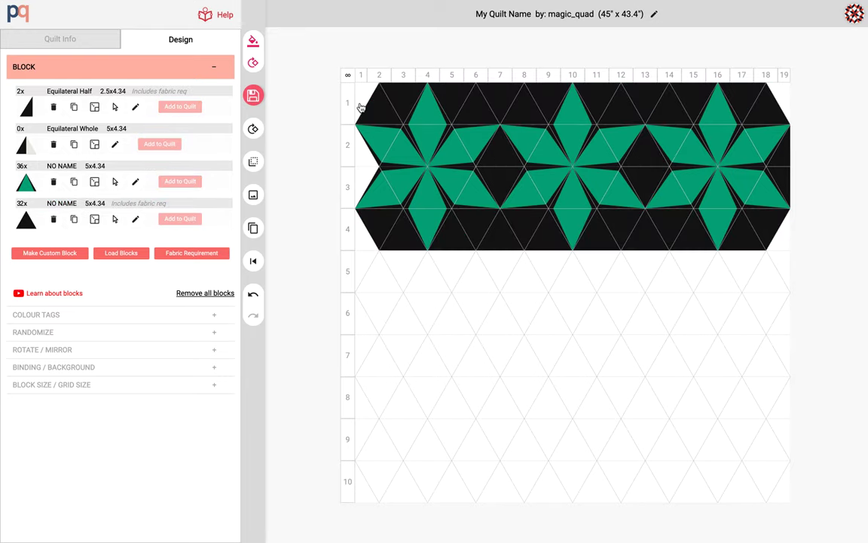
# Step: Fill the eight left and right edge gaps with Equilateral Half blocks
pyautogui.moveTo(358, 152)
pyautogui.mouseDown()
pyautogui.moveTo(348, 217)
pyautogui.moveTo(368, 251)
pyautogui.mouseUp()
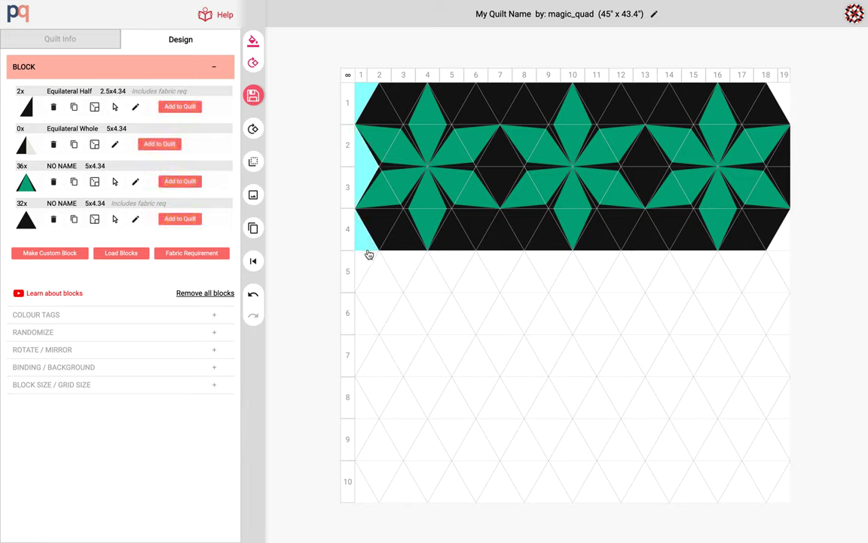
pyautogui.click(782, 236)
pyautogui.click(788, 109)
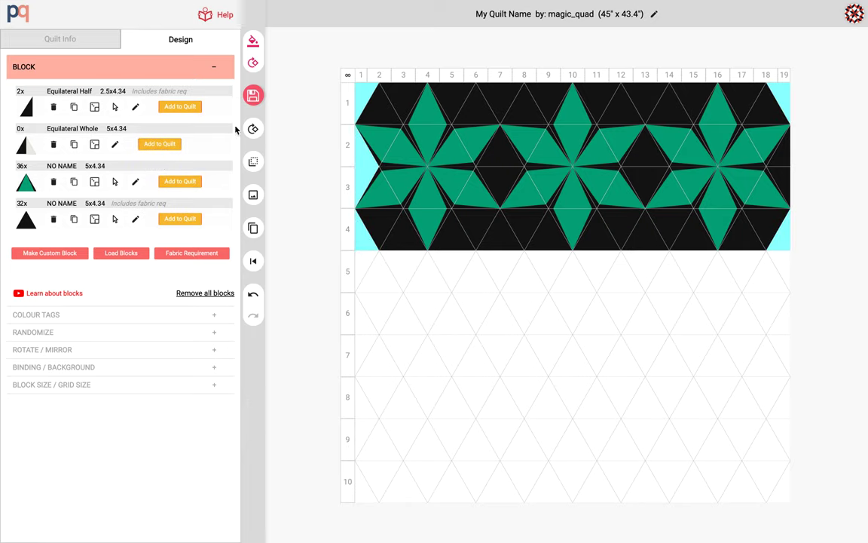
pyautogui.click(185, 107)
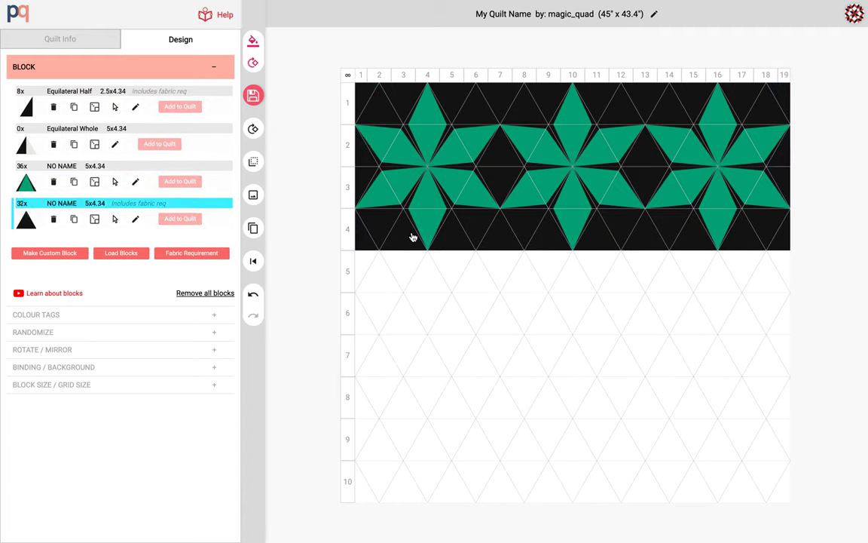
# Step: Select rows 1, 2, 3 and 4 of the green-star-on-black band and bring up their actions
pyautogui.click(348, 109)
pyautogui.click(348, 143)
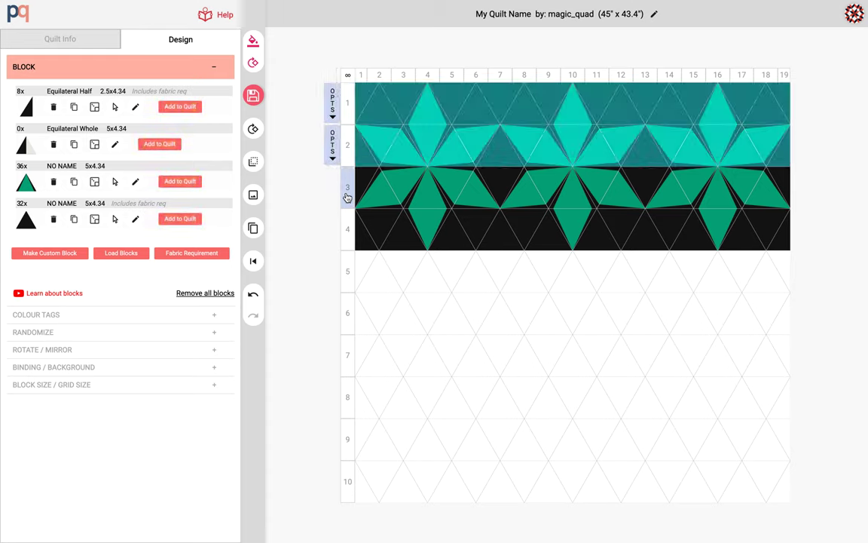
pyautogui.click(347, 188)
pyautogui.click(350, 229)
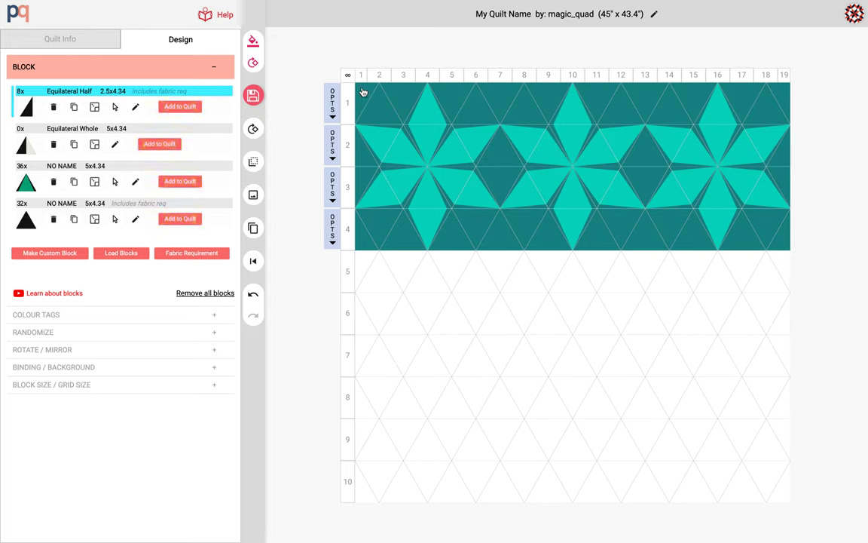
pyautogui.rightClick(361, 94)
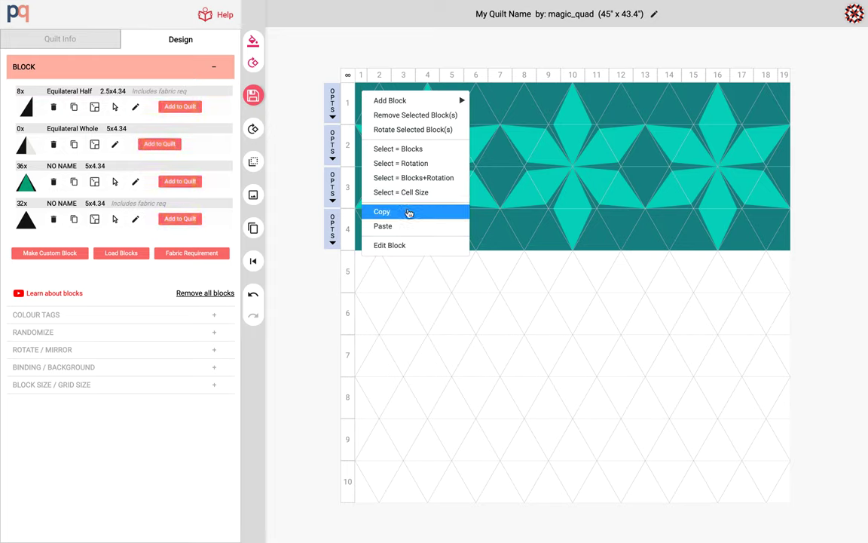
# Step: Copy the four star rows and paste them into rows 5–8 and 9–10
pyautogui.click(408, 212)
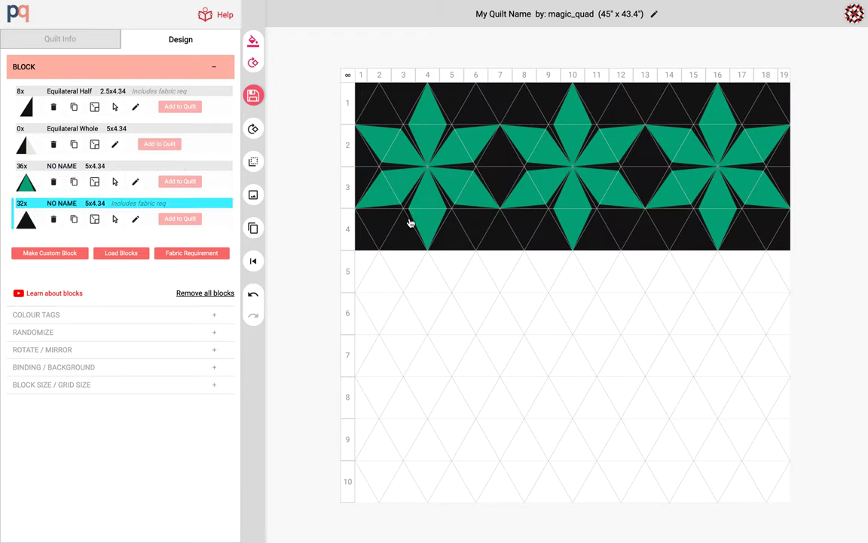
pyautogui.rightClick(367, 267)
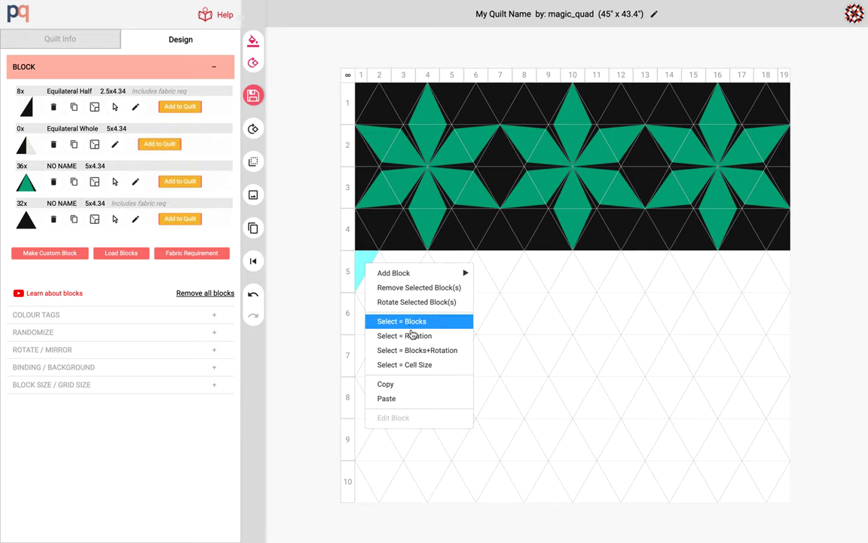
pyautogui.click(424, 399)
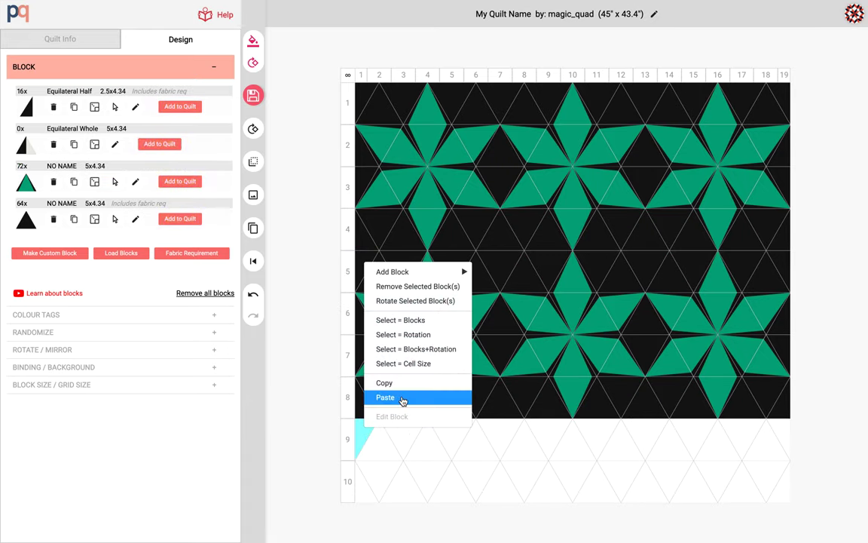
pyautogui.click(396, 398)
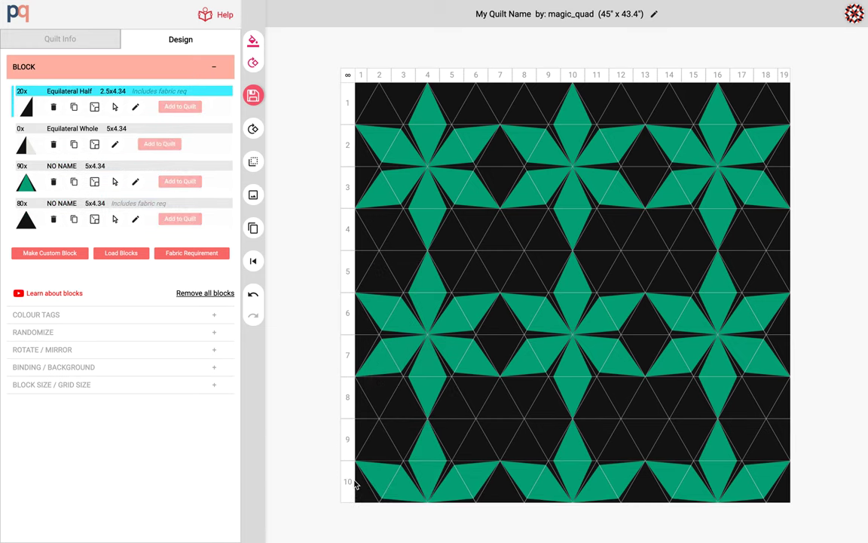
pyautogui.moveTo(348, 482)
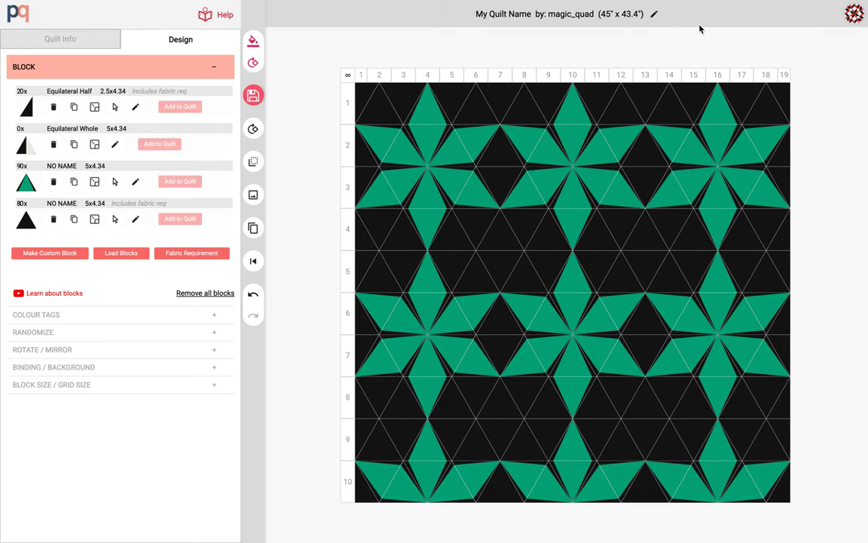
pyautogui.click(655, 16)
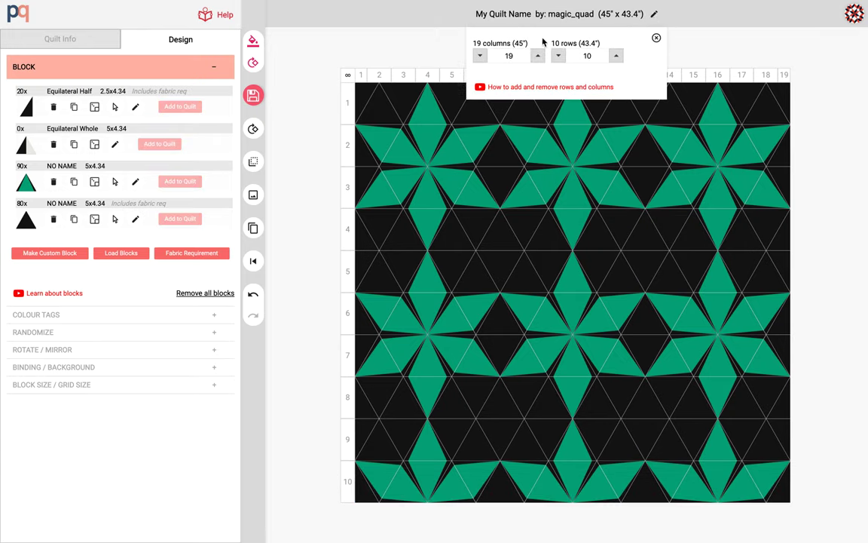
# Step: Increase the quilt from 10 to 12 rows (45" x 52.08")
pyautogui.click(617, 59)
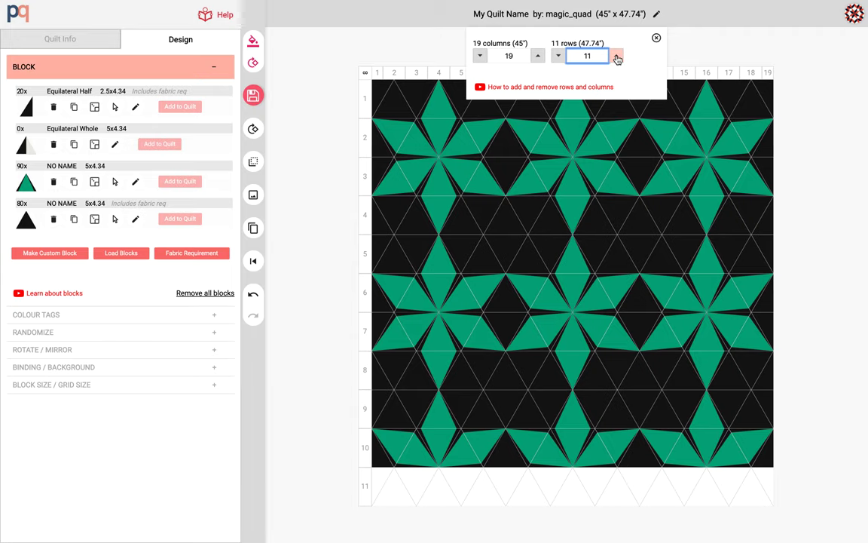
pyautogui.click(617, 59)
pyautogui.click(656, 38)
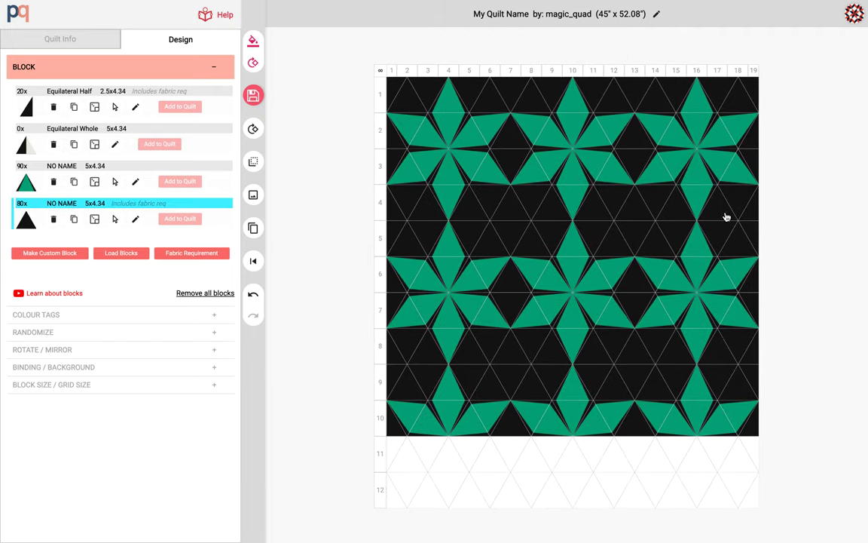
# Step: Paste the star pattern into the new rows 11–12
pyautogui.click(393, 396)
pyautogui.rightClick(394, 380)
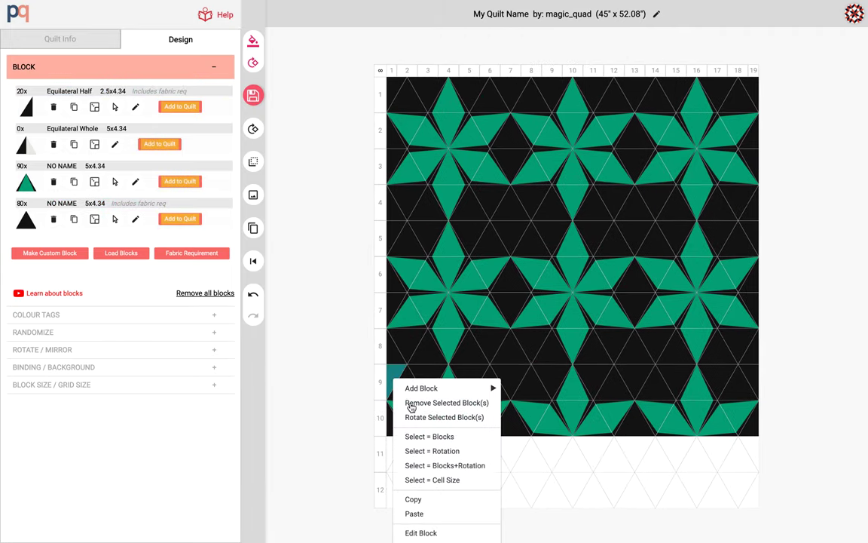
pyautogui.click(452, 517)
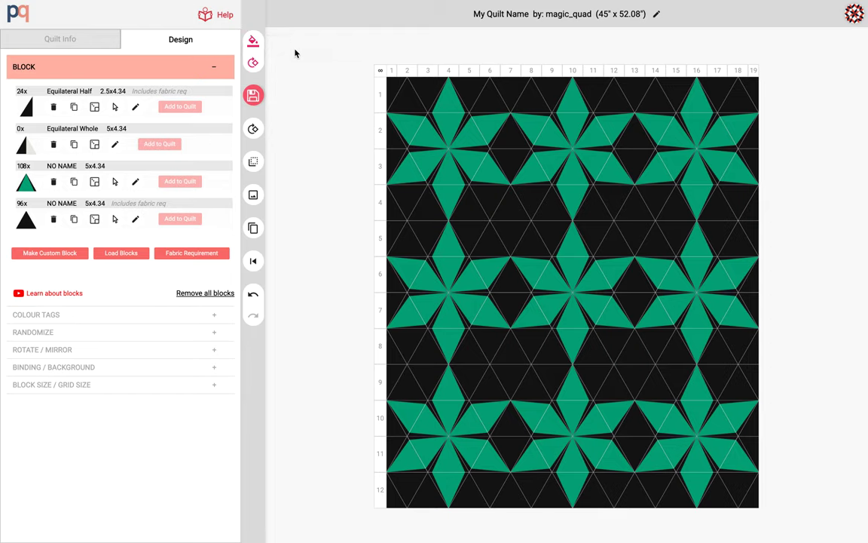
# Step: Randomize colours until the quilt is kona highlight yellow and kona bone, then show the colour tags
pyautogui.click(252, 43)
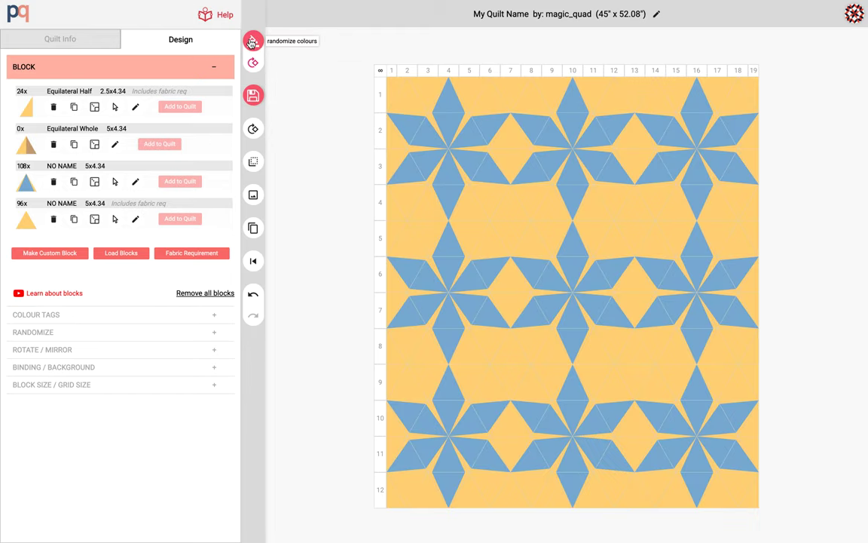
pyautogui.click(252, 42)
pyautogui.click(253, 43)
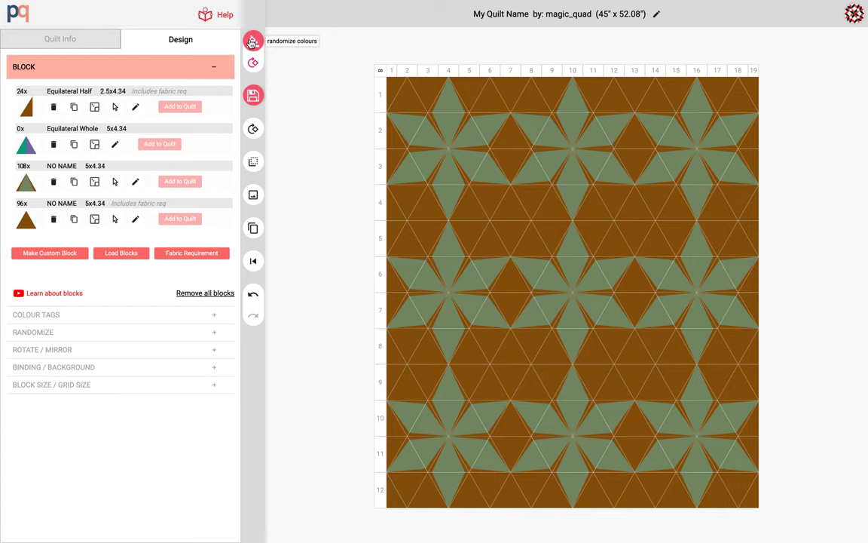
pyautogui.click(253, 43)
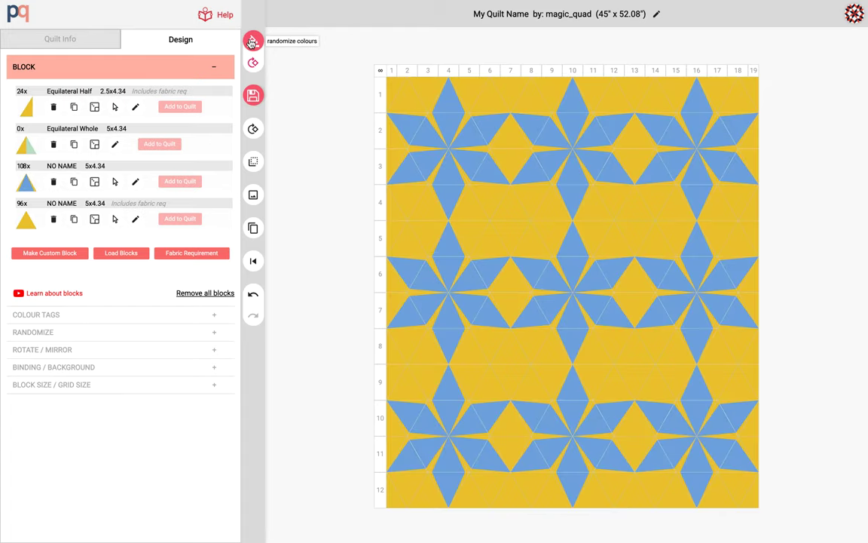
pyautogui.click(252, 42)
pyautogui.click(252, 42)
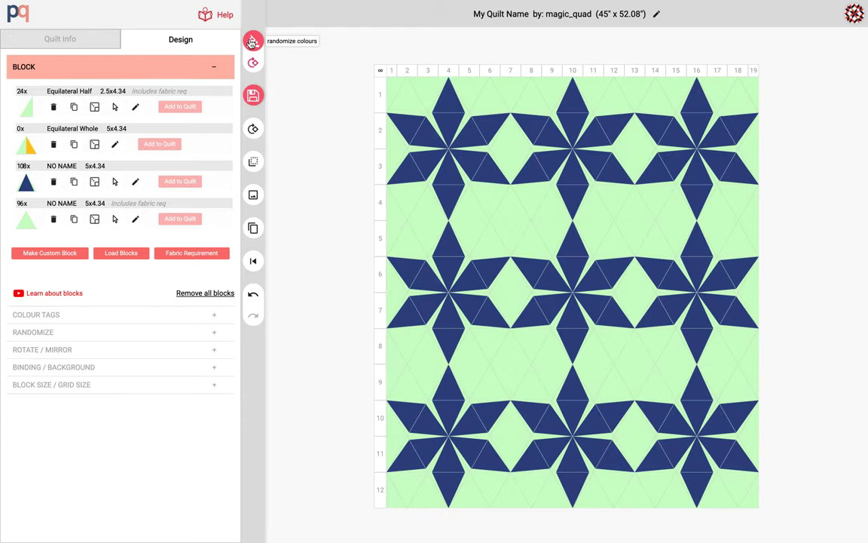
pyautogui.click(253, 42)
pyautogui.click(252, 42)
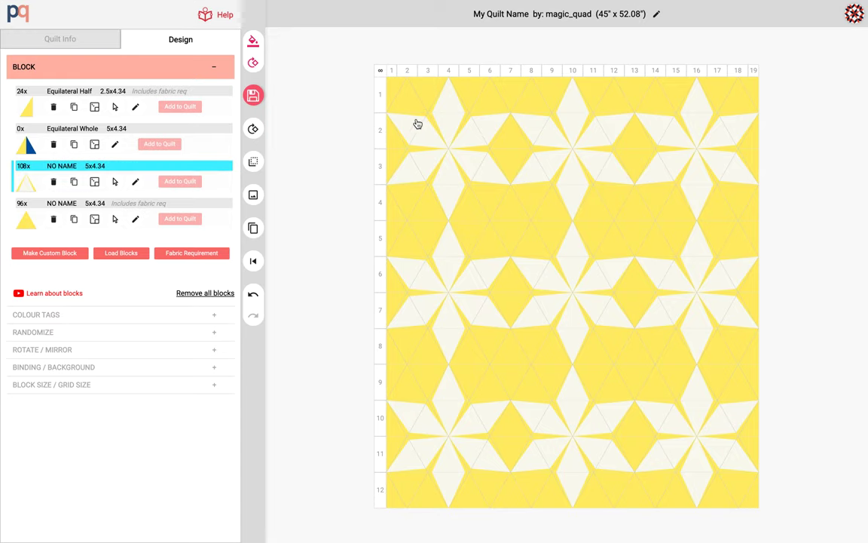
pyautogui.click(112, 73)
pyautogui.click(98, 94)
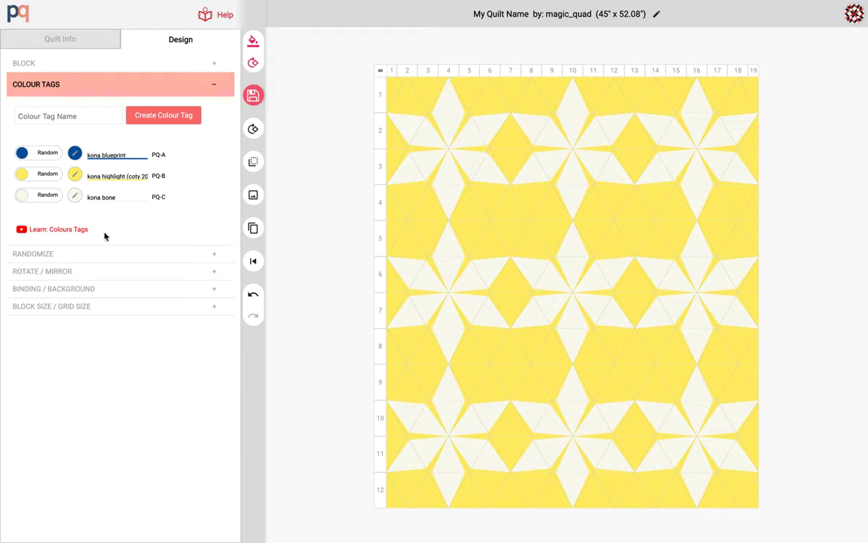
# Step: Exclude kona bone from randomizing and reroll the rest to kona lipstick and kona tomato
pyautogui.click(57, 199)
pyautogui.click(254, 42)
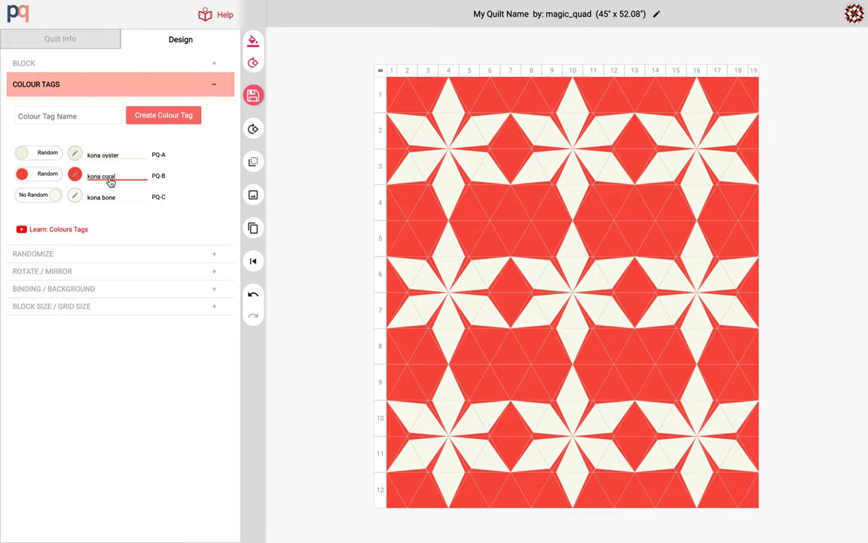
pyautogui.click(256, 46)
pyautogui.click(256, 46)
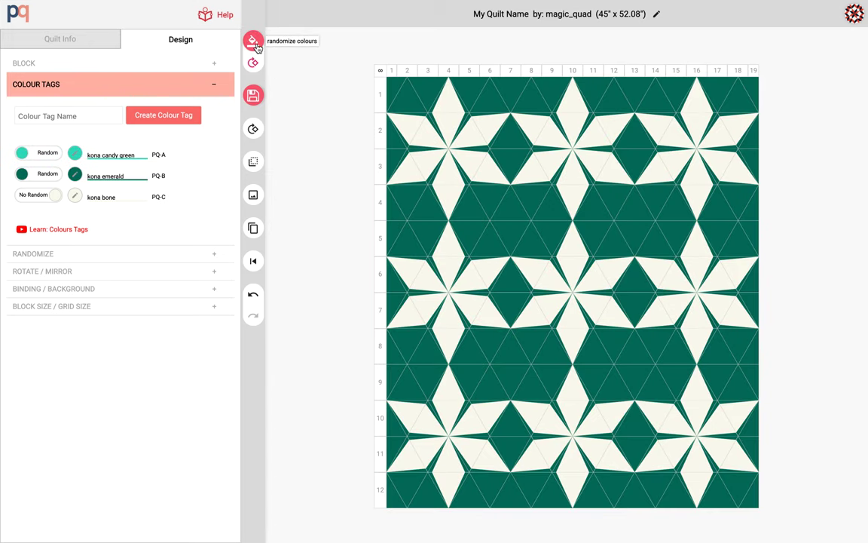
pyautogui.click(256, 46)
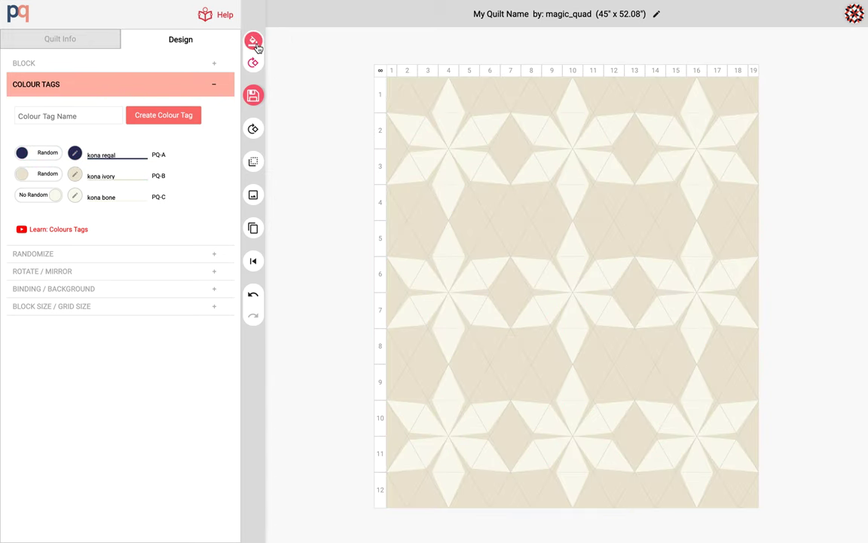
pyautogui.click(256, 46)
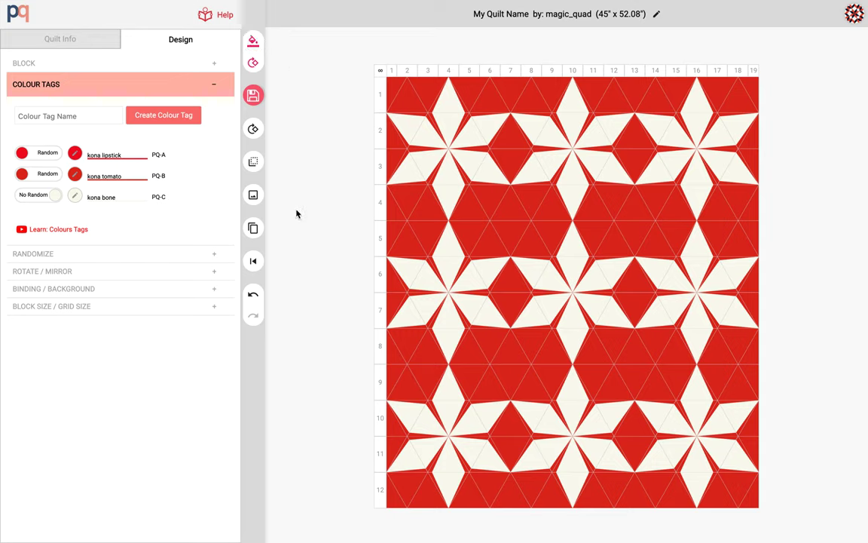
pyautogui.click(252, 196)
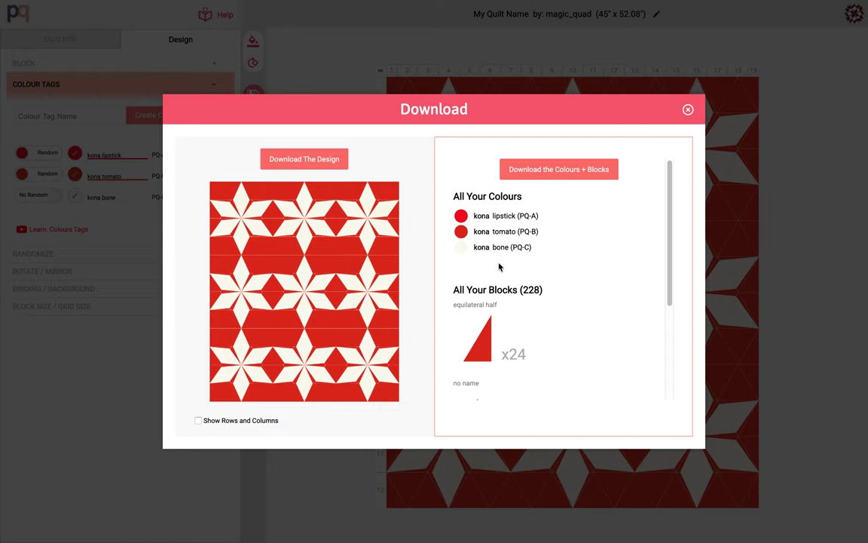
pyautogui.scroll(-2, 588, 281)
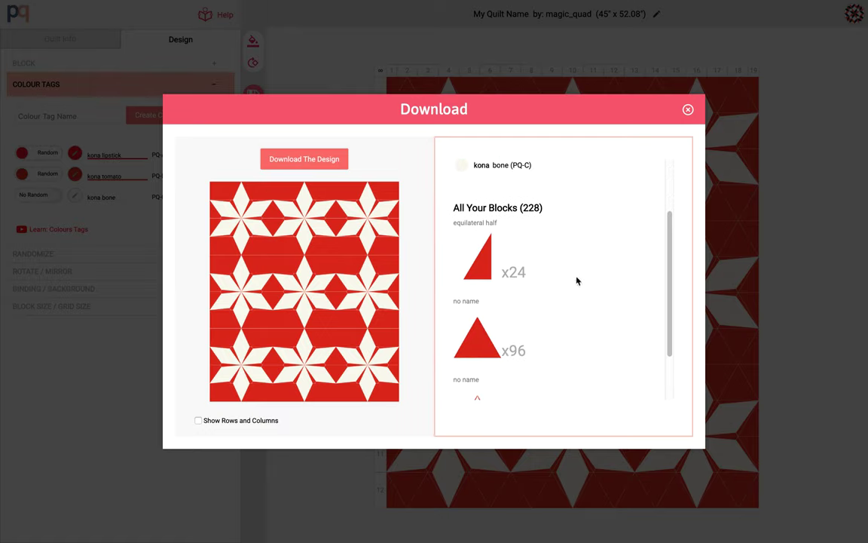
pyautogui.scroll(-1, 533, 271)
pyautogui.scroll(-1, 532, 349)
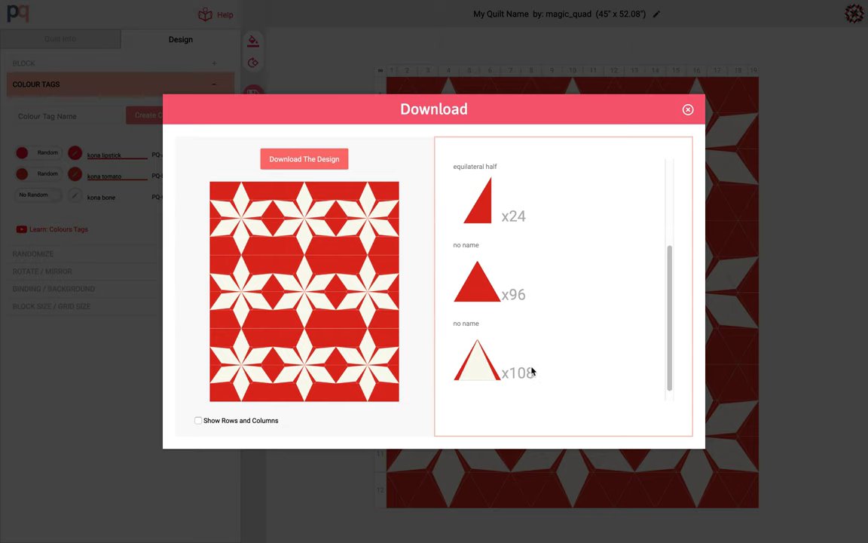
pyautogui.scroll(1, 528, 359)
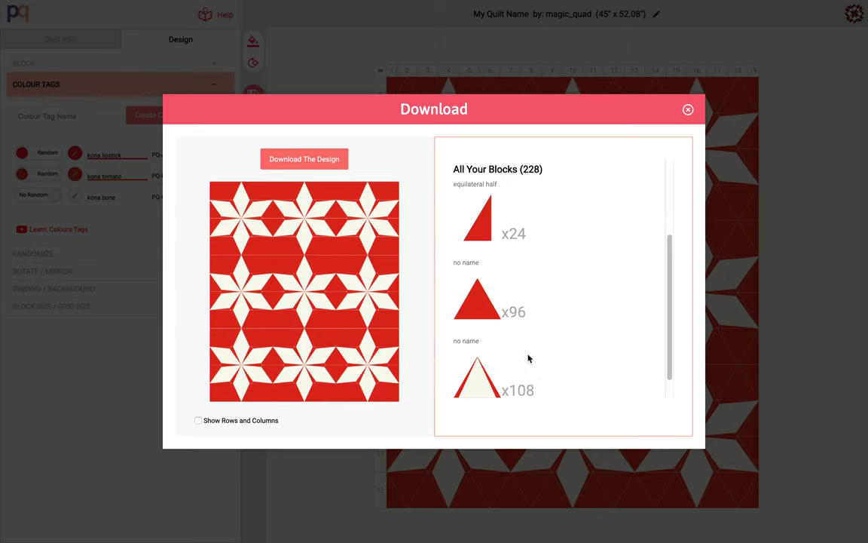
pyautogui.click(689, 110)
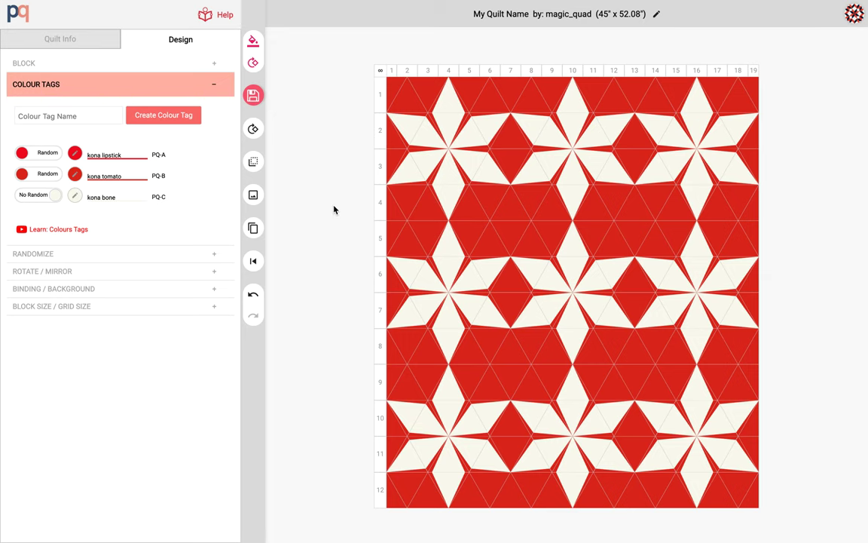